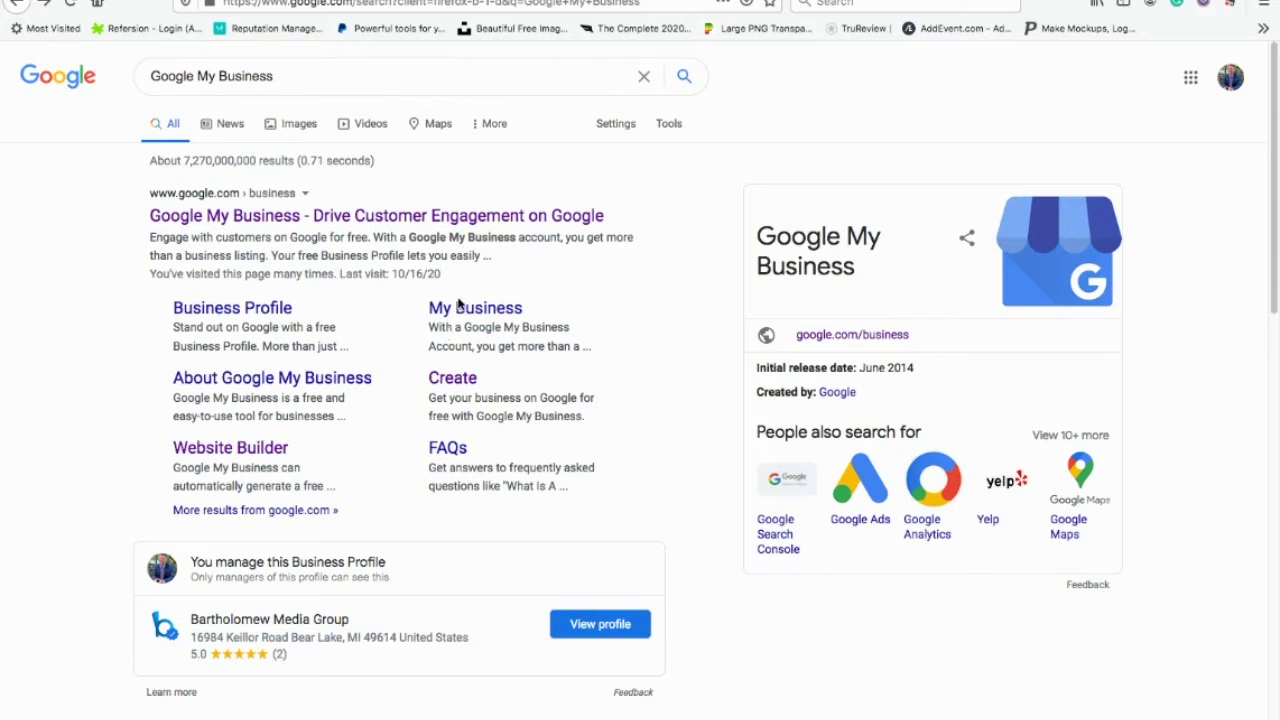
# Step: Open the Google My Business create-profile page from the 'Google My Business' search results
pyautogui.click(452, 385)
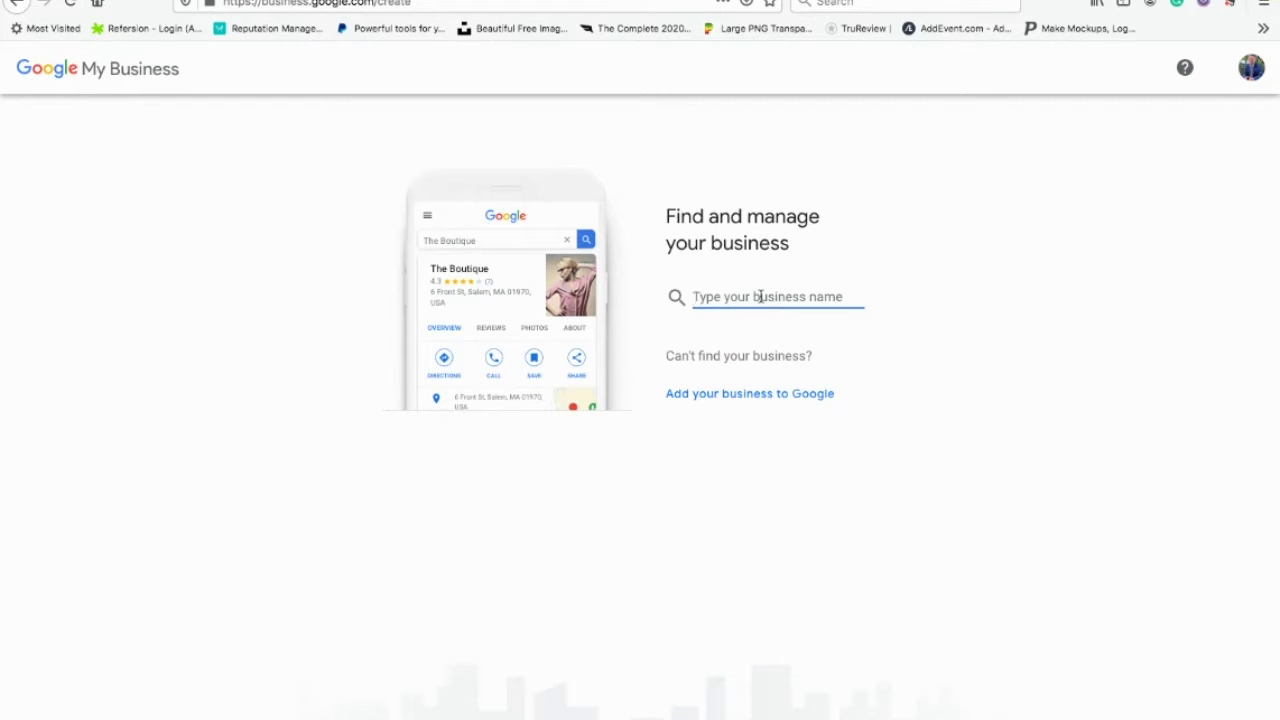
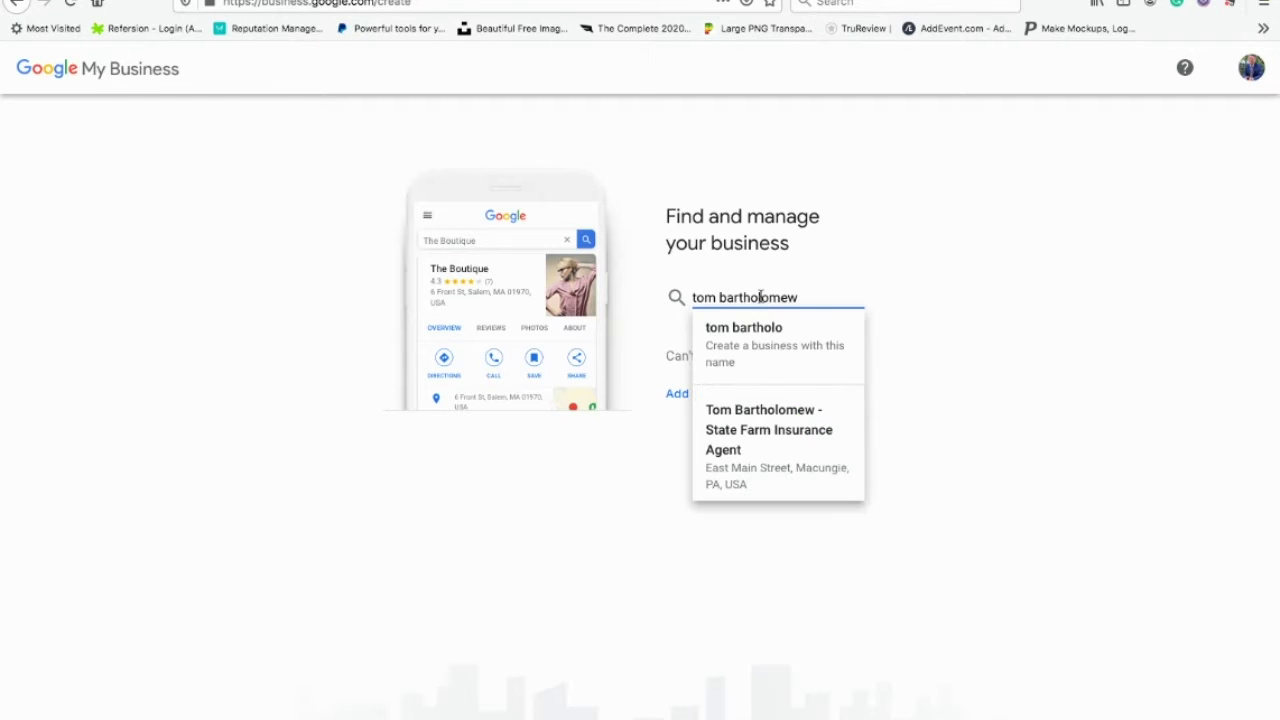
# Step: Search for the business by the owner's name, then choose to add a new business to Google
pyautogui.write(' speaker')
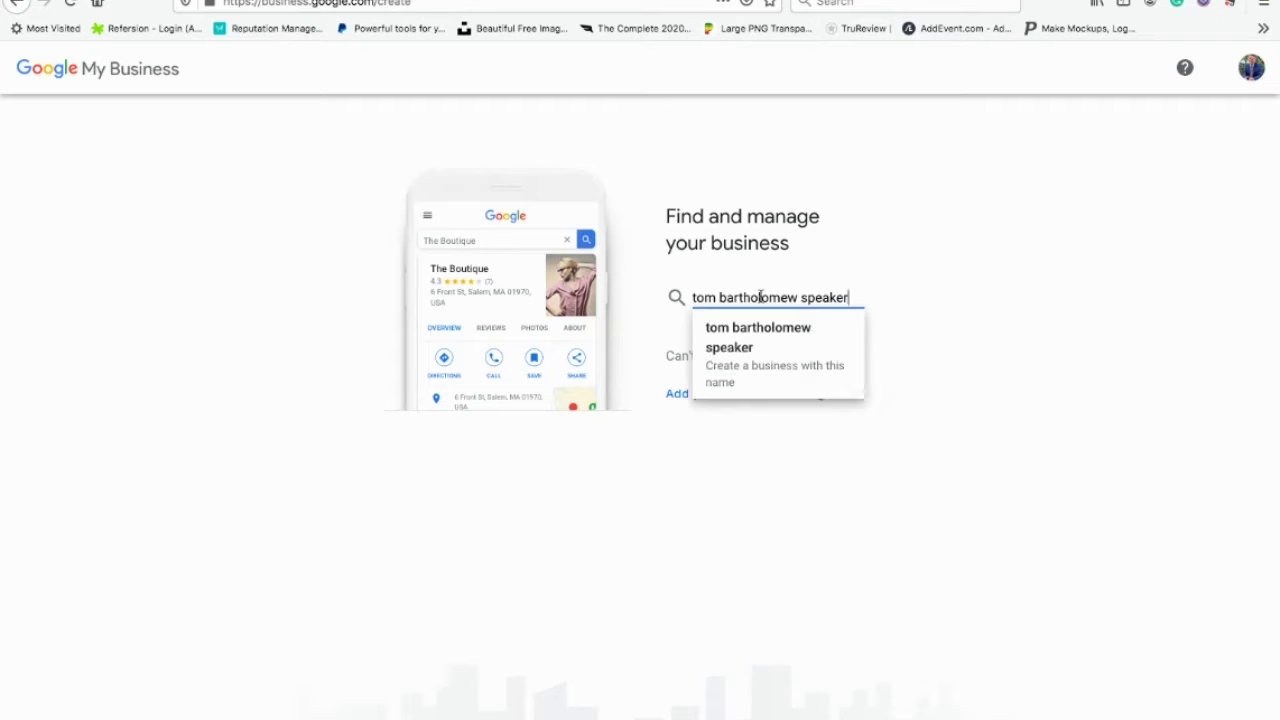
pyautogui.click(985, 296)
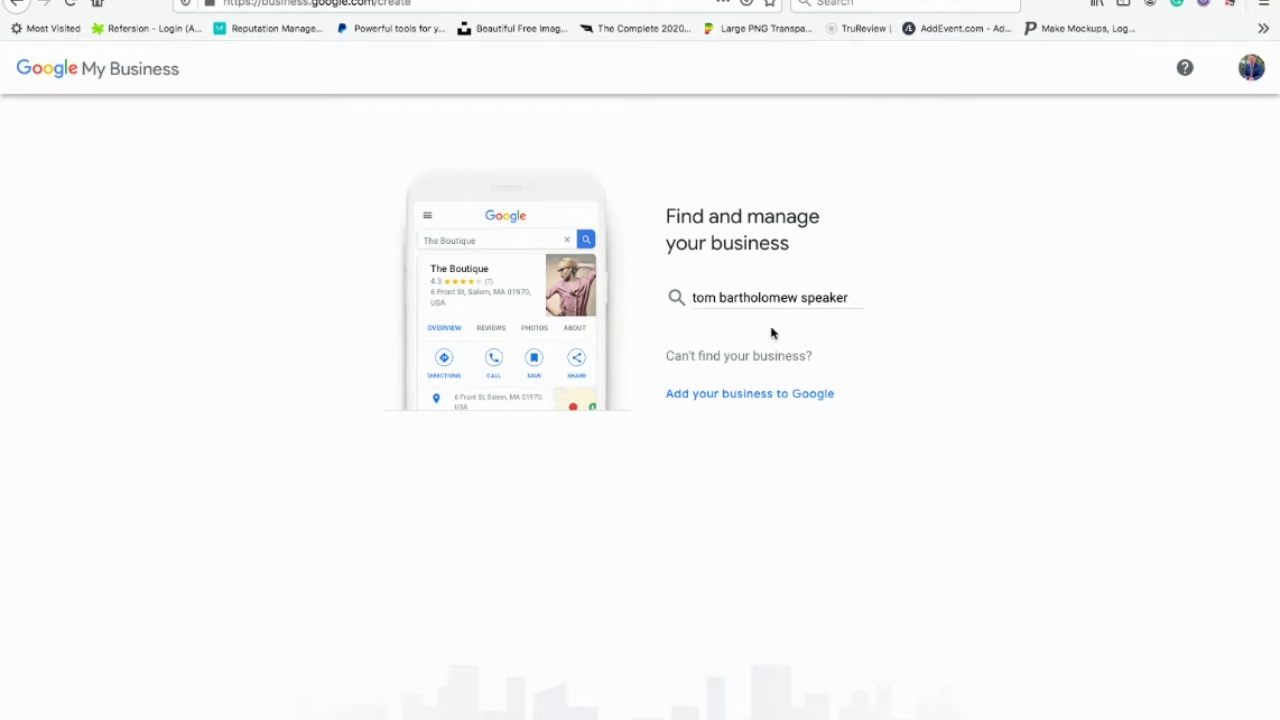
pyautogui.click(718, 397)
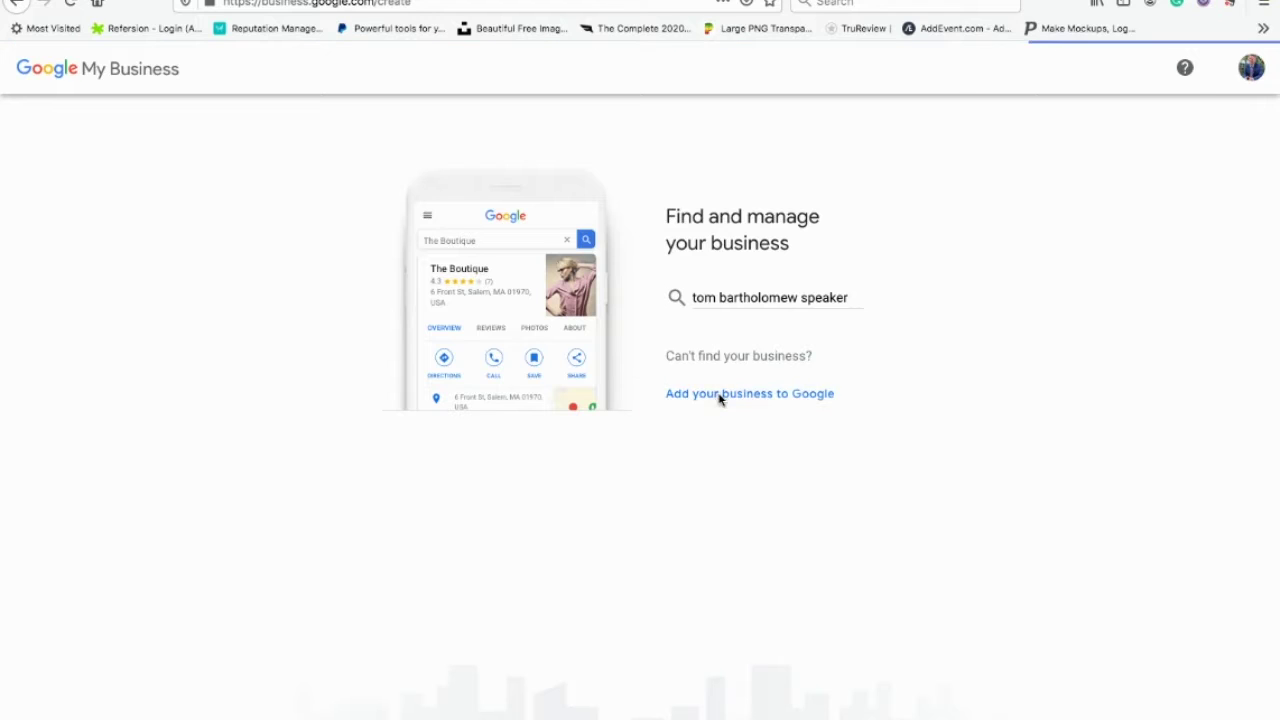
pyautogui.click(572, 227)
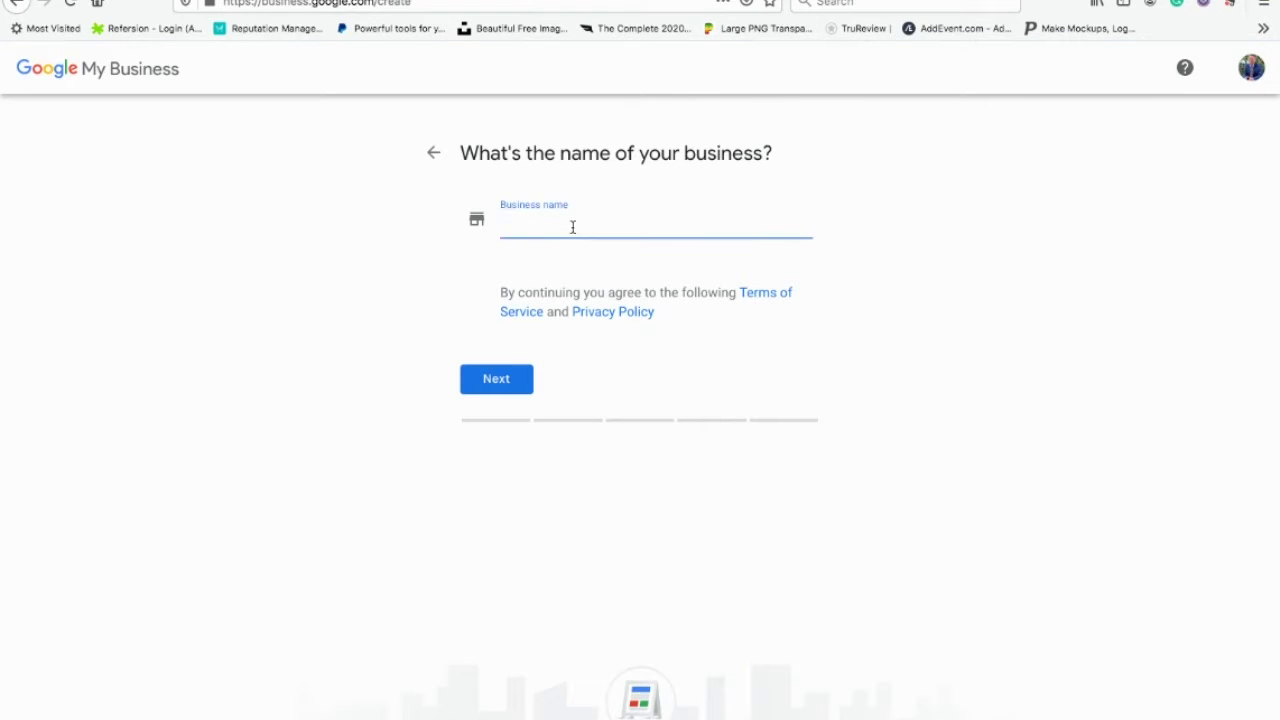
# Step: Name the business 'The Speaker Tom' and, after trying other searches, choose the Entertainer category
pyautogui.write('The Speaker Tom')
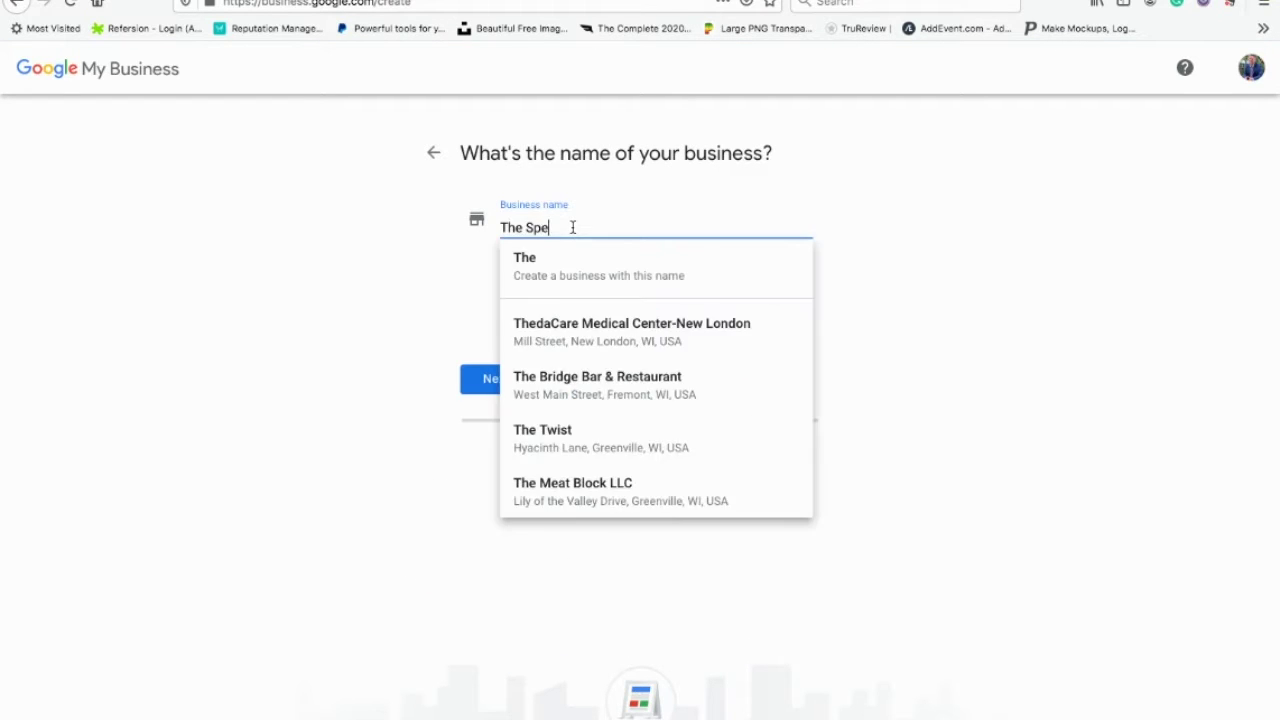
pyautogui.click(493, 382)
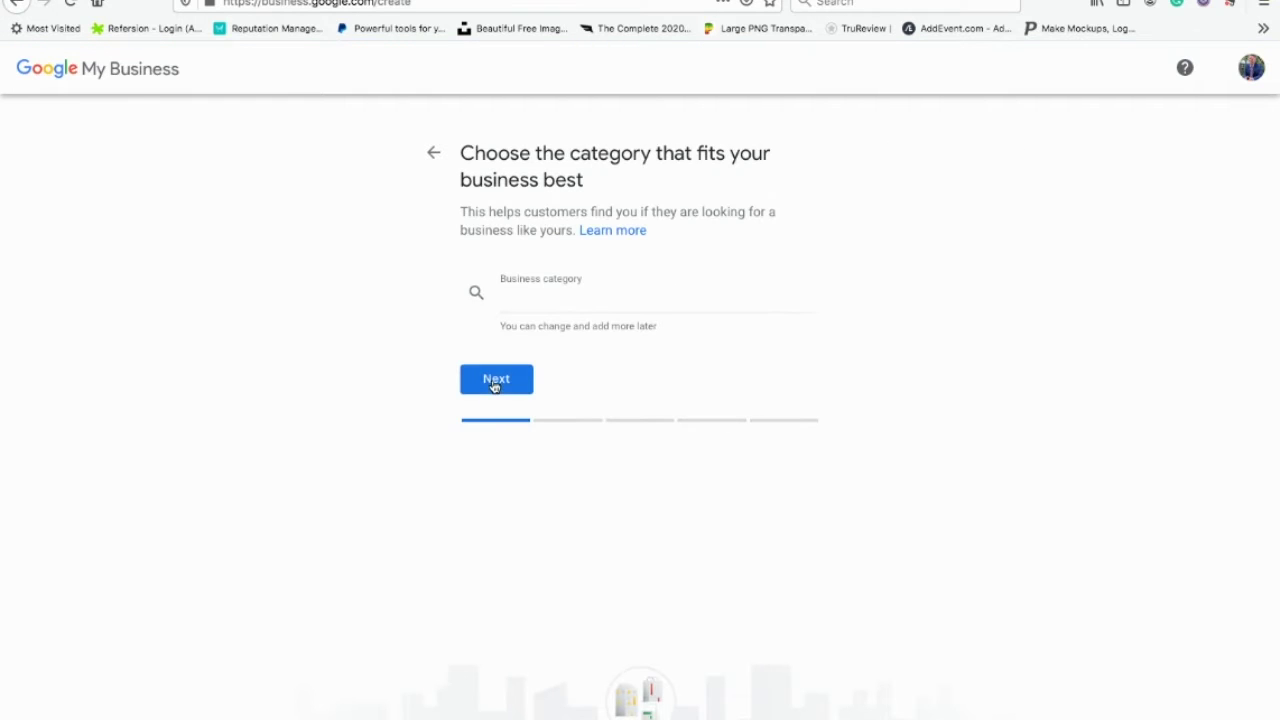
pyautogui.click(549, 297)
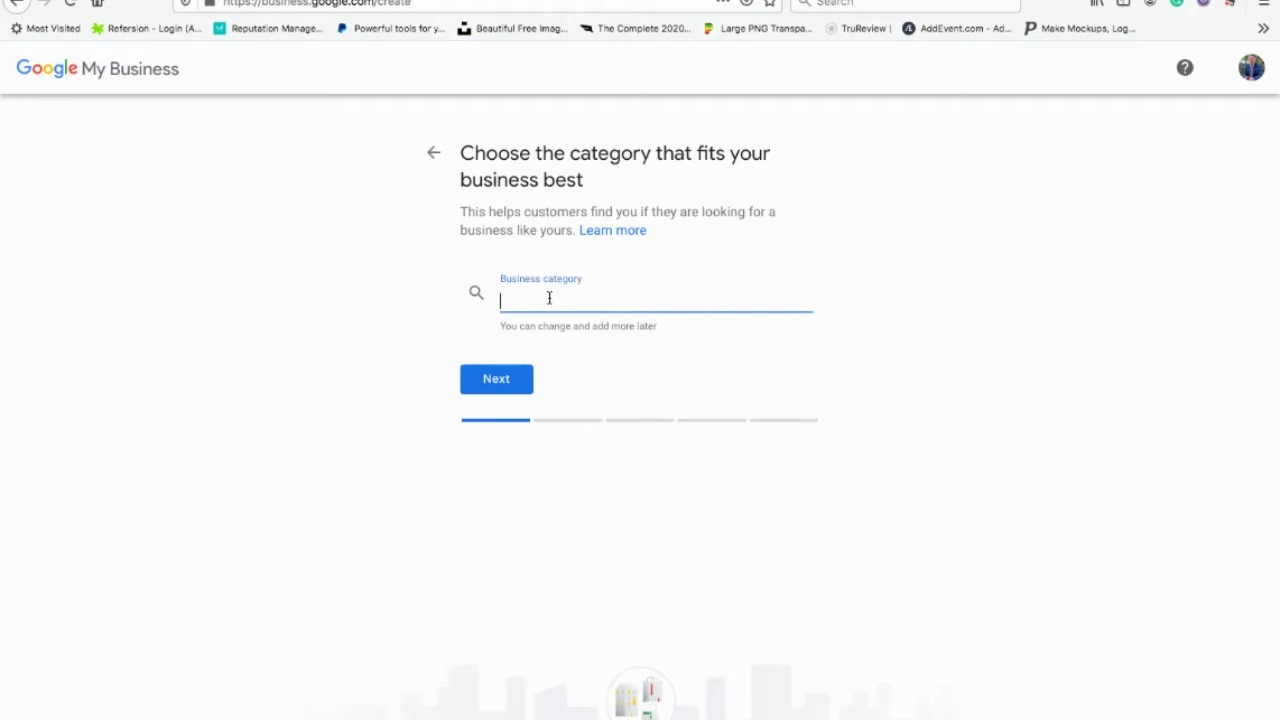
pyautogui.write('public ')
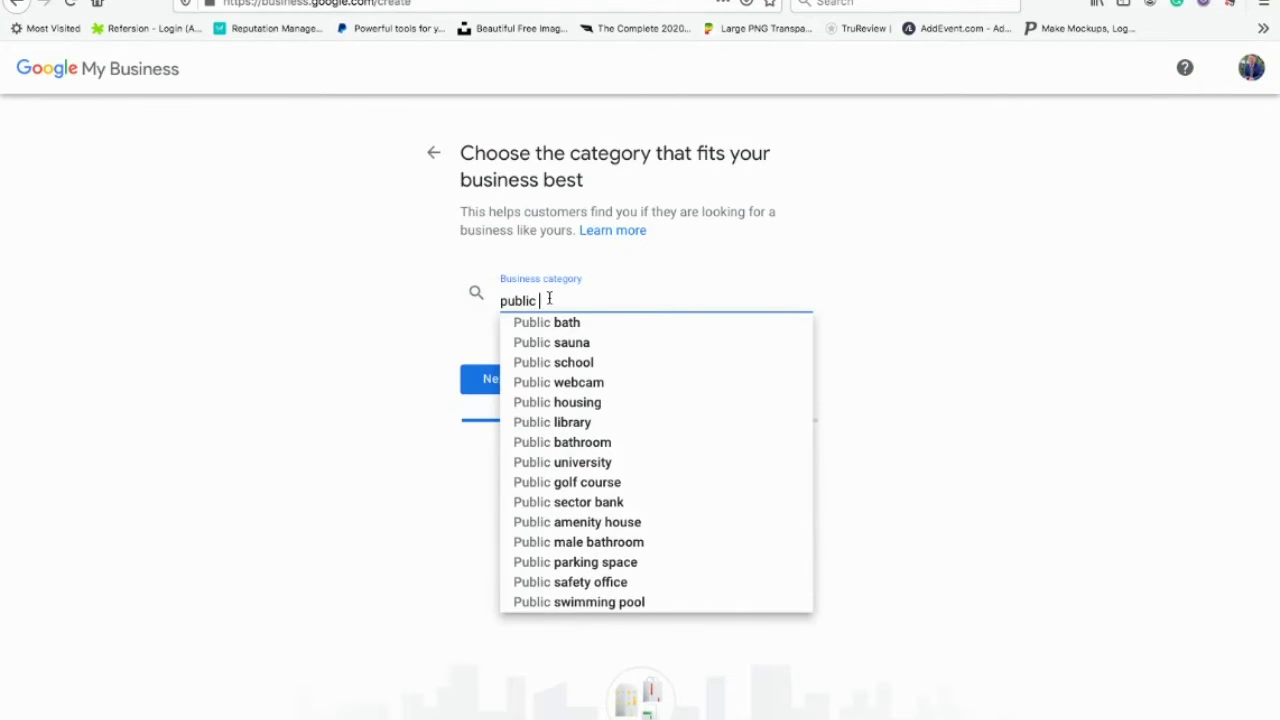
pyautogui.write('speaker')
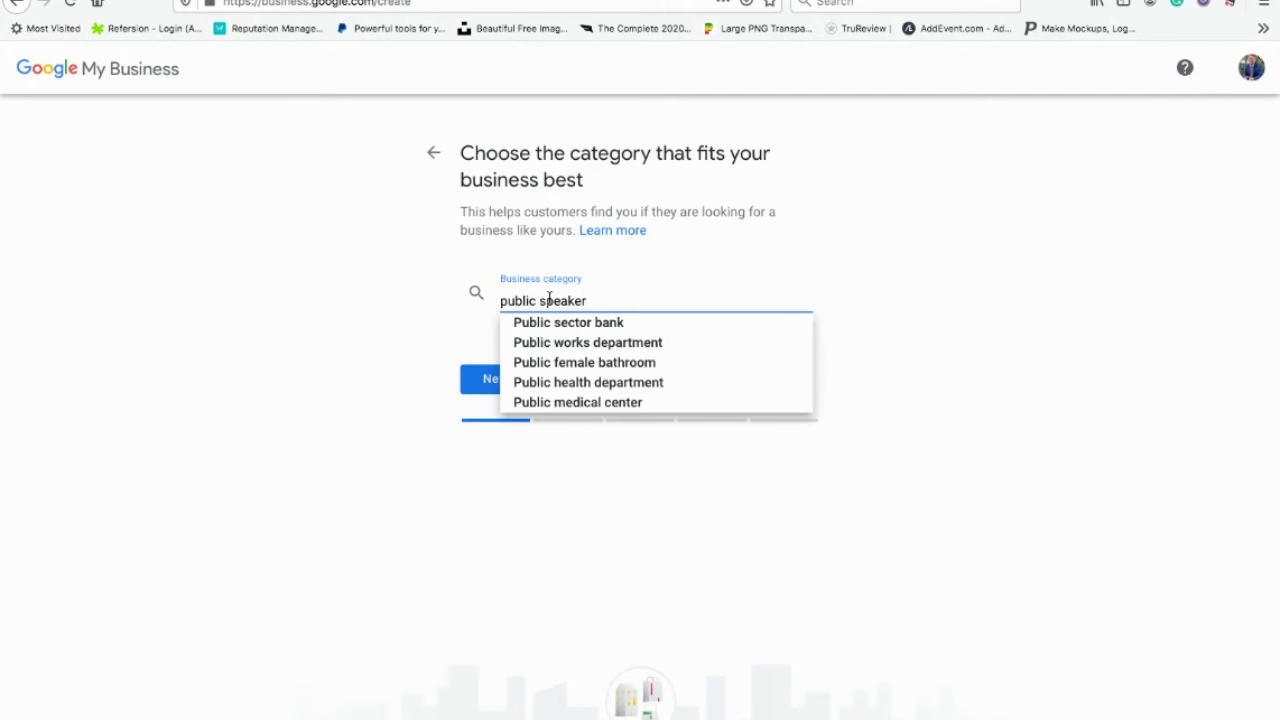
pyautogui.press('BackSpace')
pyautogui.press('BackSpace')
pyautogui.press('BackSpace')
pyautogui.press('BackSpace')
pyautogui.press('BackSpace')
pyautogui.press('BackSpace')
pyautogui.press('BackSpace')
pyautogui.press('BackSpace')
pyautogui.press('BackSpace')
pyautogui.press('BackSpace')
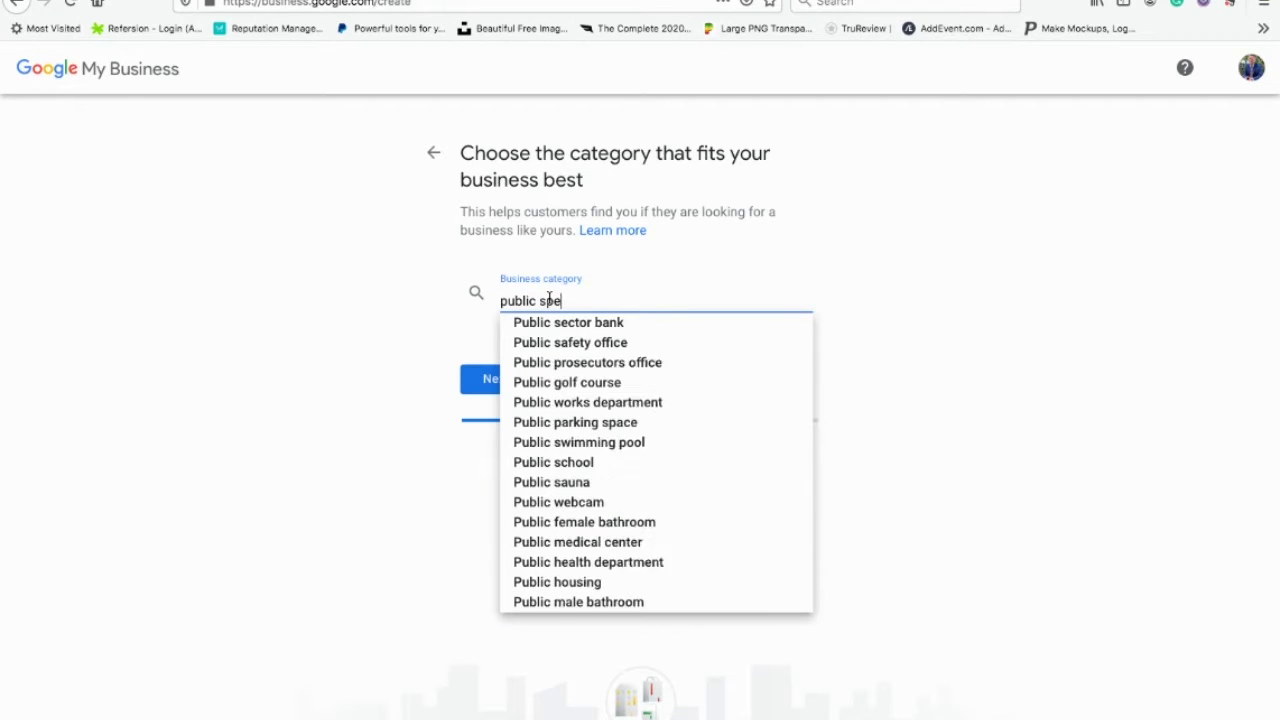
pyautogui.press('BackSpace')
pyautogui.press('BackSpace')
pyautogui.press('BackSpace')
pyautogui.press('BackSpace')
pyautogui.write('speaker')
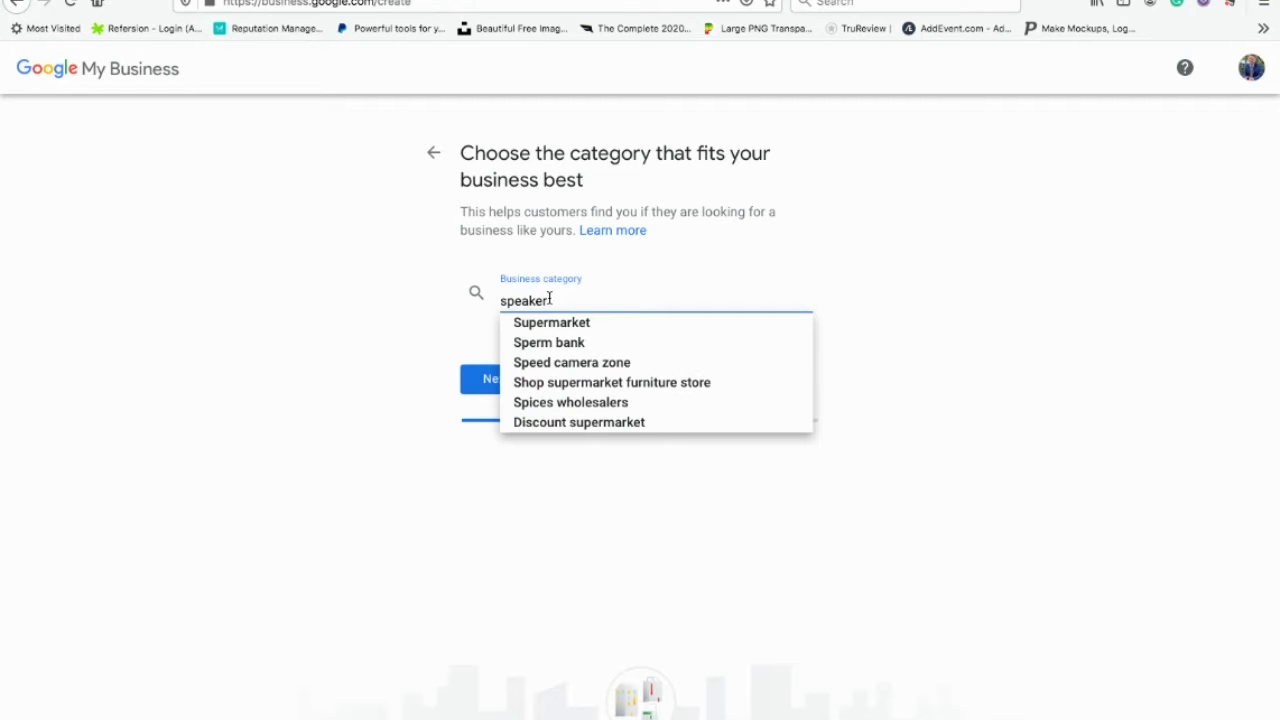
pyautogui.press('BackSpace')
pyautogui.press('BackSpace')
pyautogui.press('BackSpace')
pyautogui.press('BackSpace')
pyautogui.press('BackSpace')
pyautogui.press('BackSpace')
pyautogui.press('BackSpace')
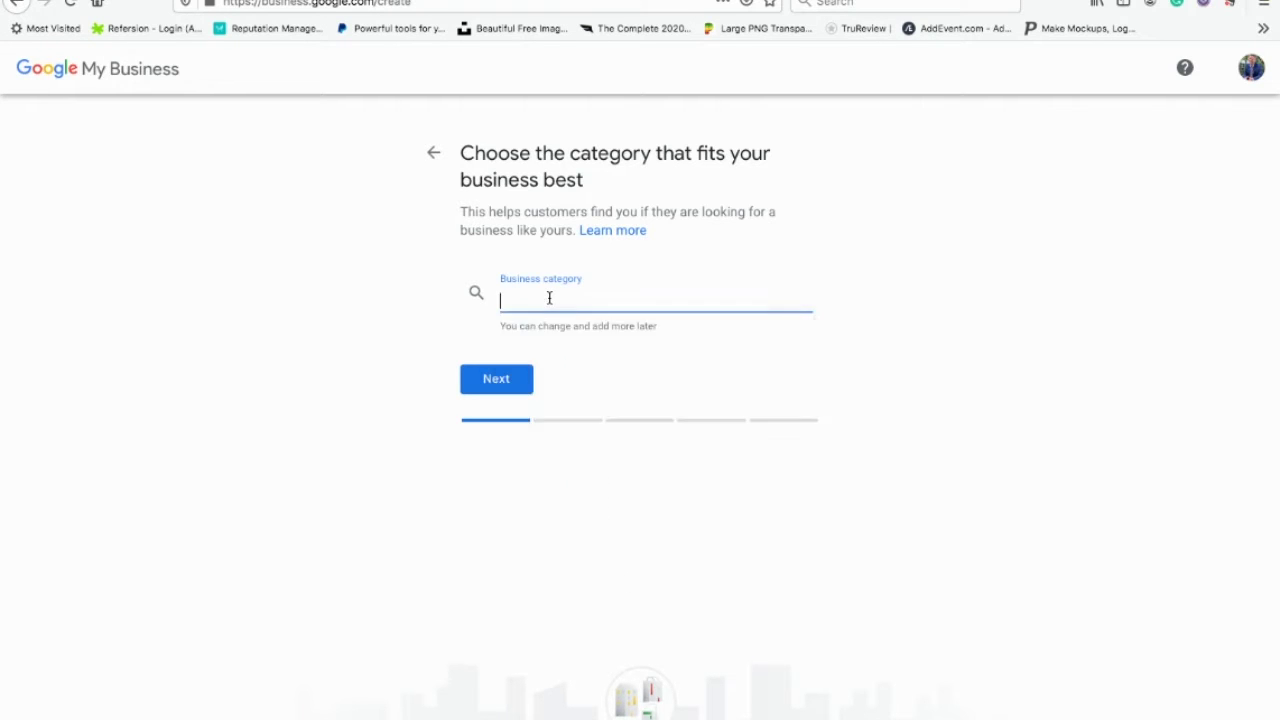
pyautogui.write('presenter')
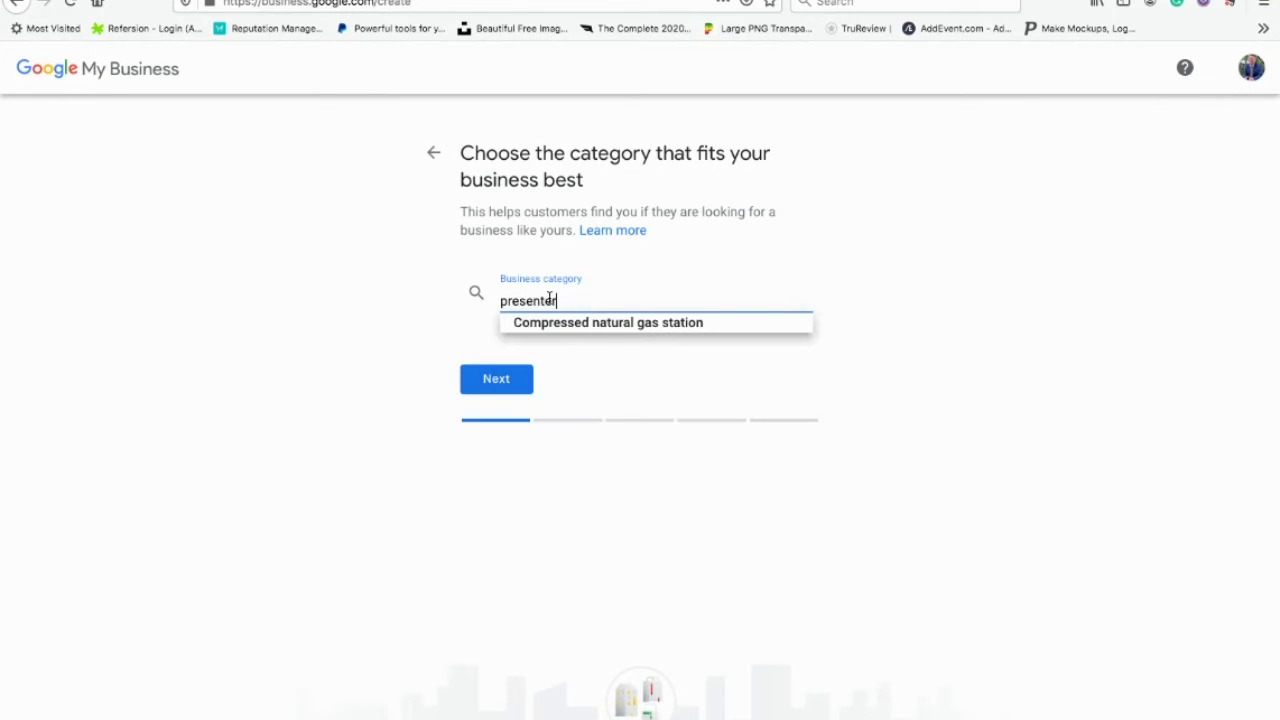
pyautogui.press('BackSpace')
pyautogui.press('BackSpace')
pyautogui.press('BackSpace')
pyautogui.press('BackSpace')
pyautogui.press('BackSpace')
pyautogui.press('BackSpace')
pyautogui.press('BackSpace')
pyautogui.press('BackSpace')
pyautogui.press('BackSpace')
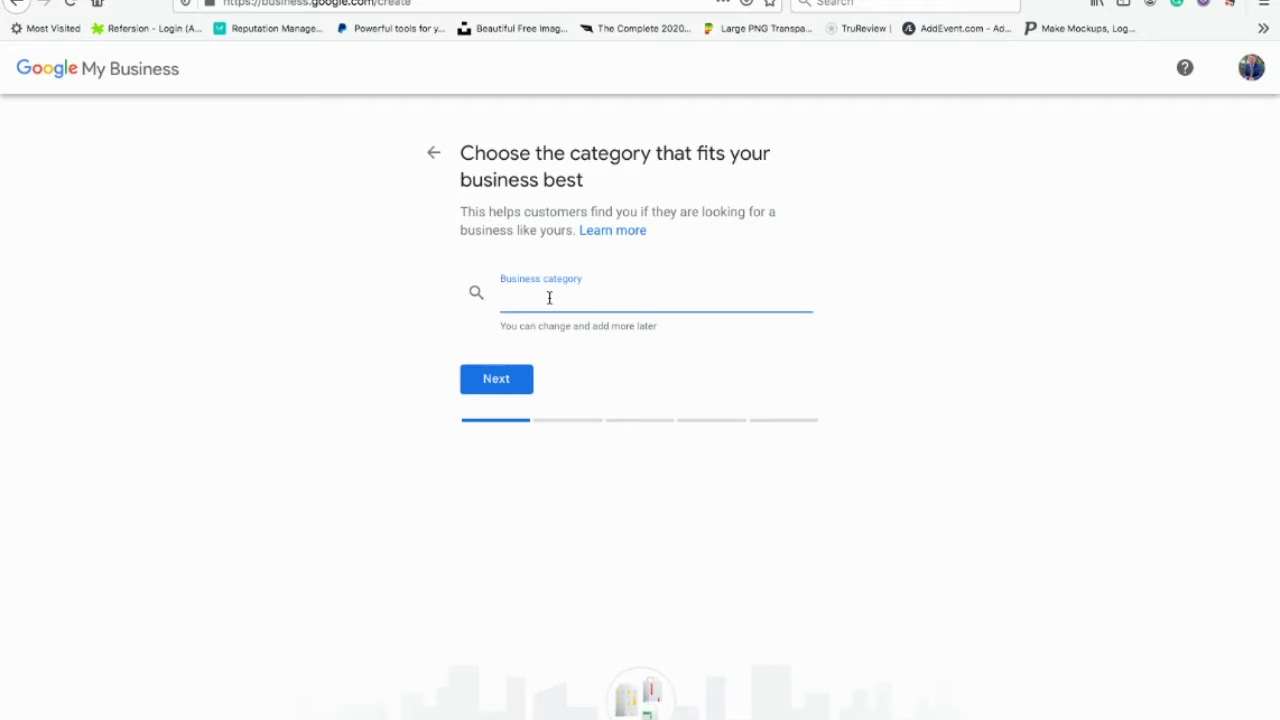
pyautogui.write('enter')
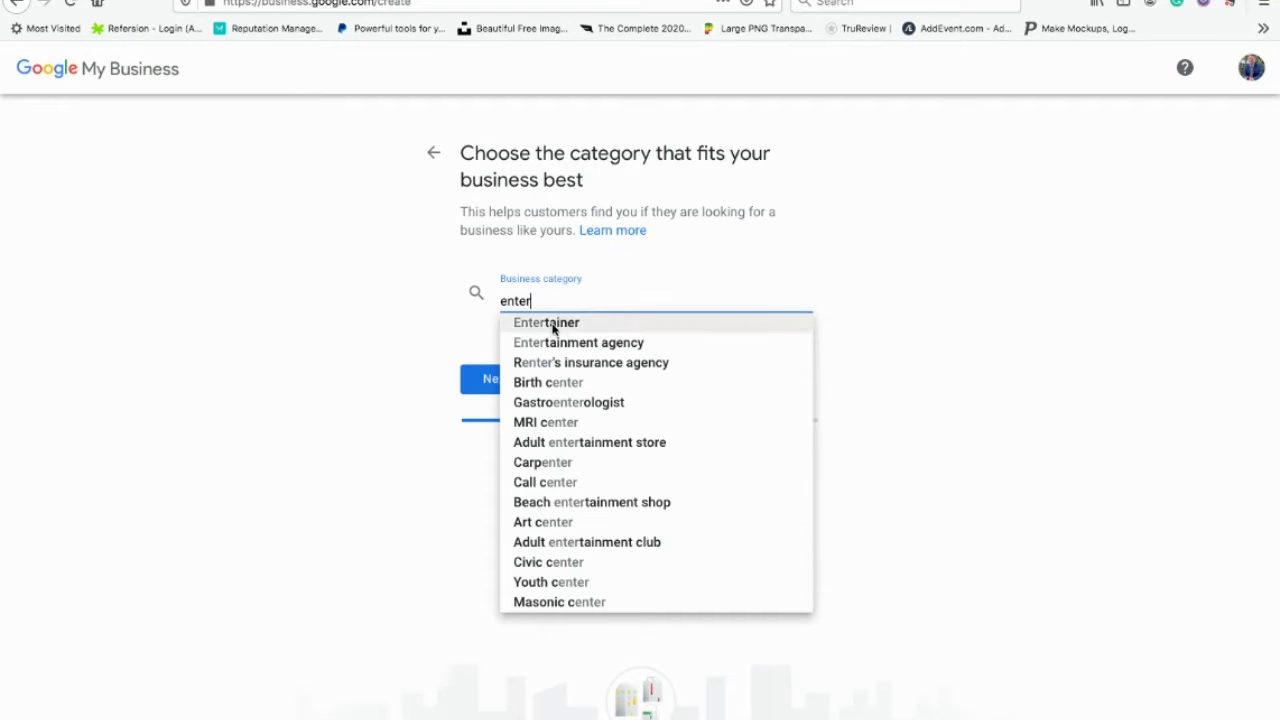
pyautogui.click(553, 324)
pyautogui.click(488, 390)
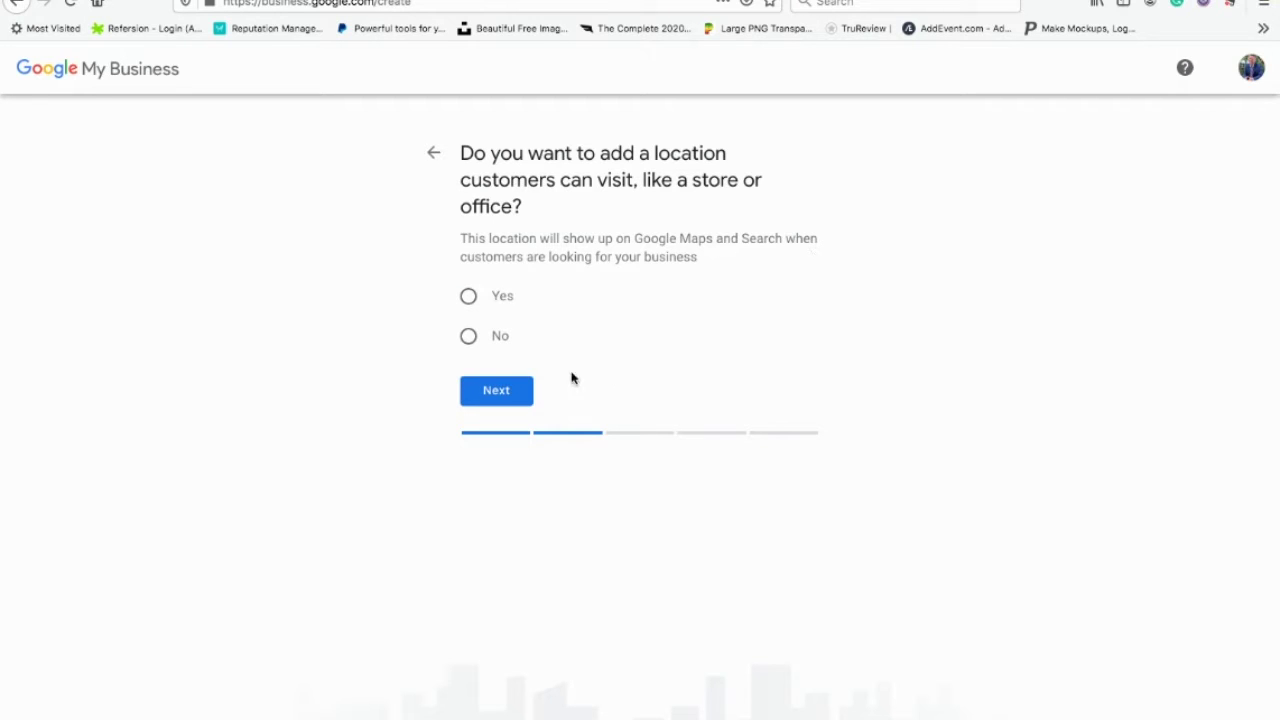
# Step: Answer no to having a location customers can visit
pyautogui.click(468, 297)
pyautogui.click(468, 338)
pyautogui.click(499, 390)
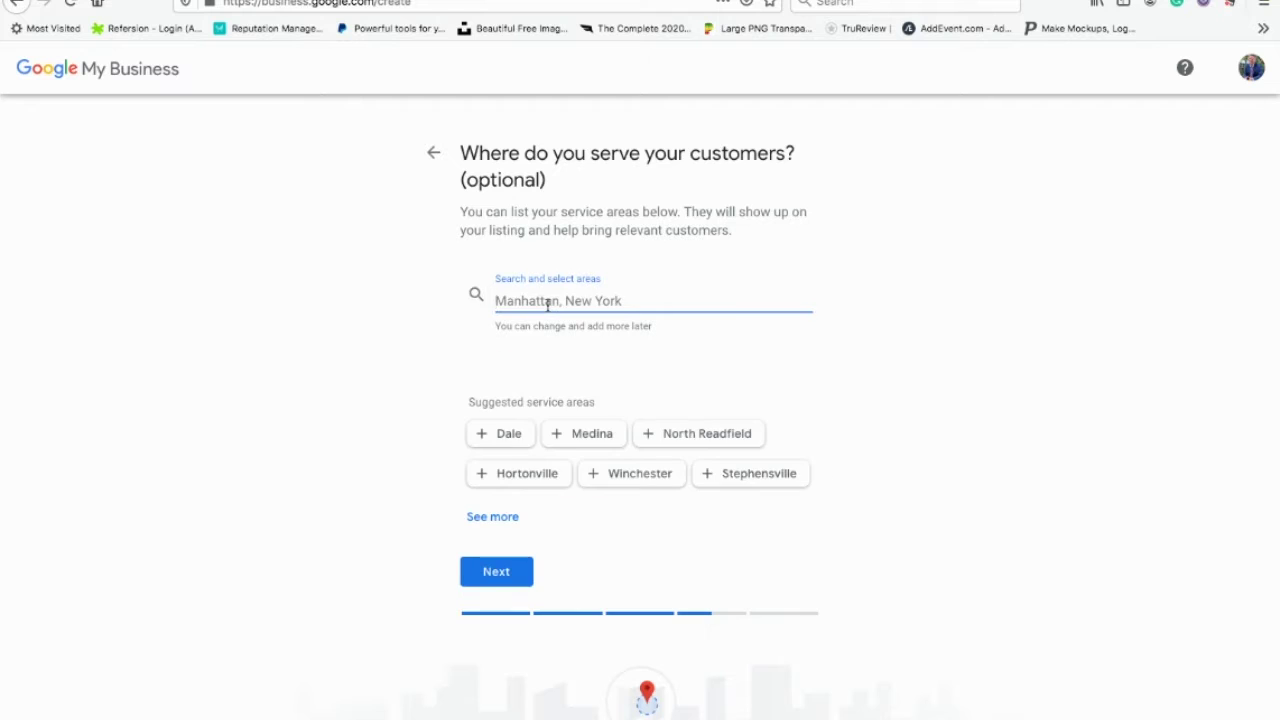
# Step: Add Bear Lake, MI, USA and USA as the business's service areas
pyautogui.write('Bear Lake')
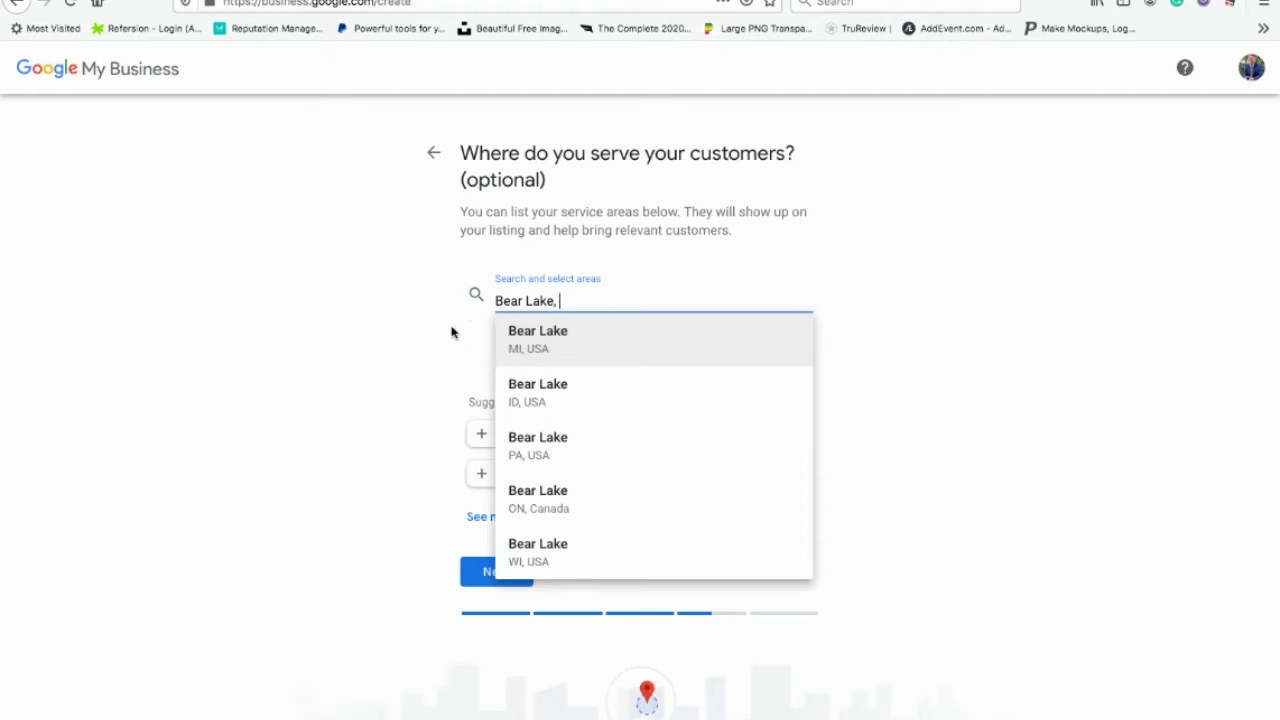
pyautogui.click(522, 335)
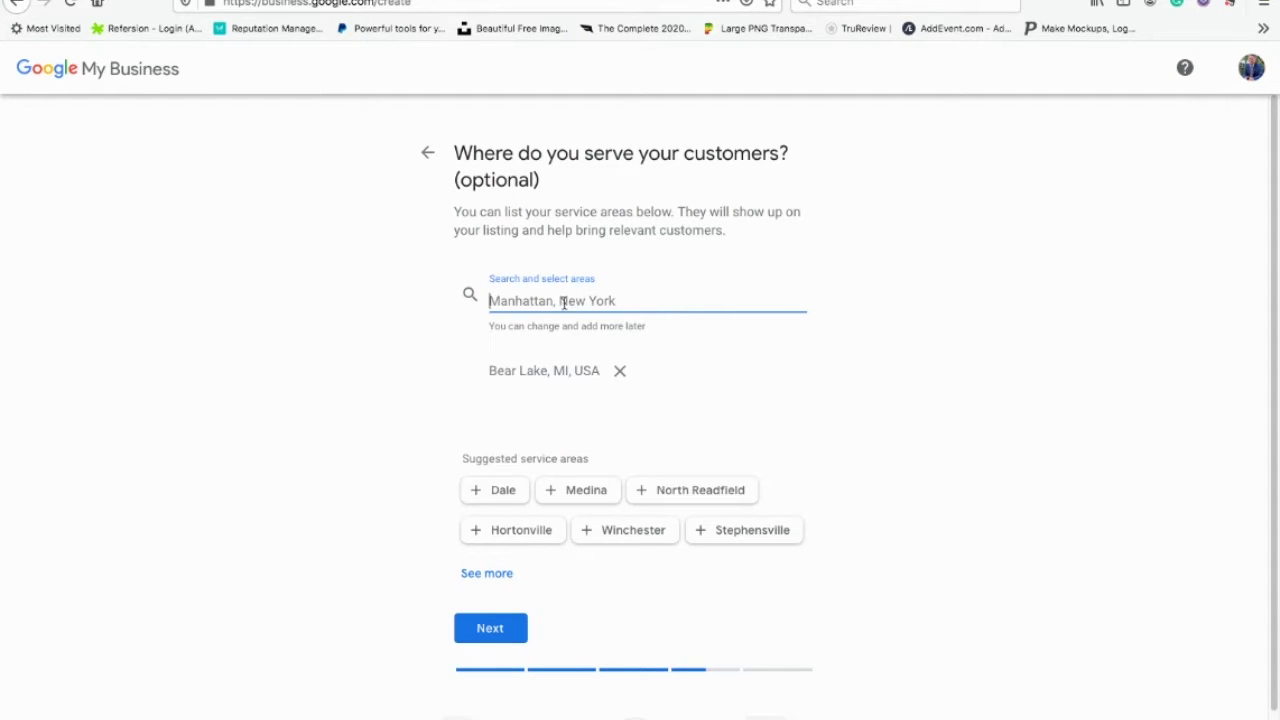
pyautogui.write('usa')
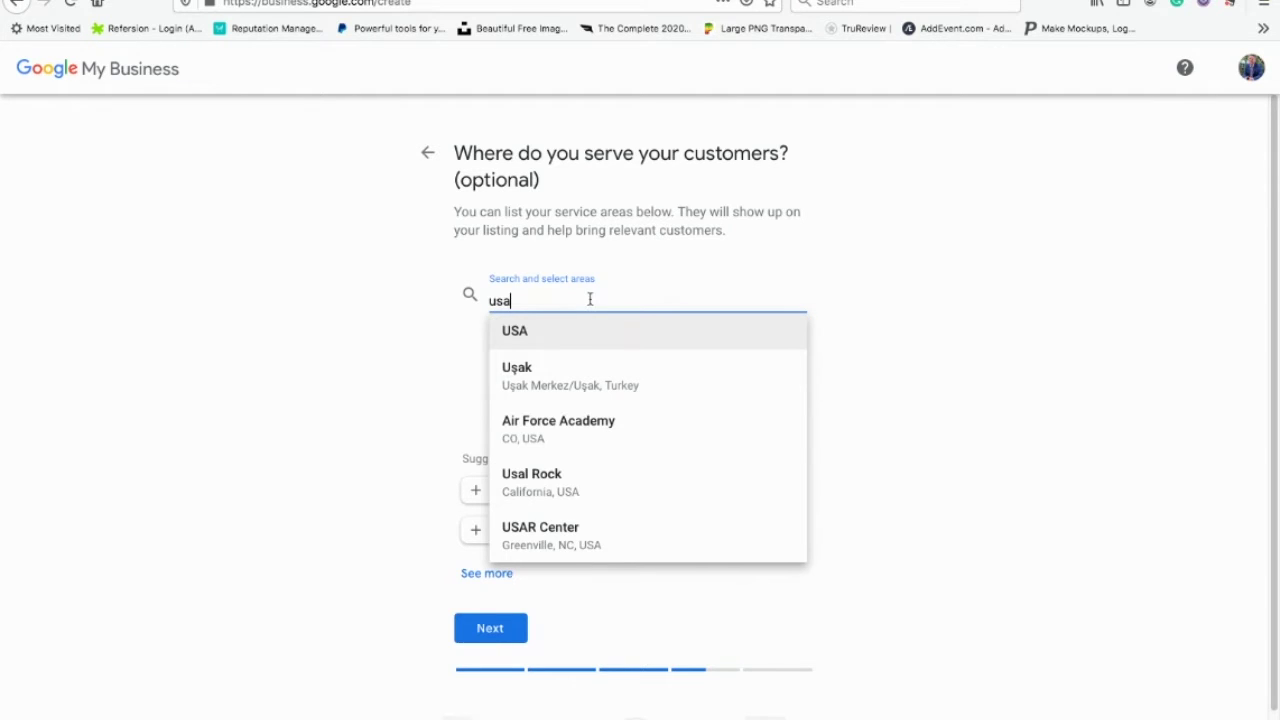
pyautogui.click(514, 332)
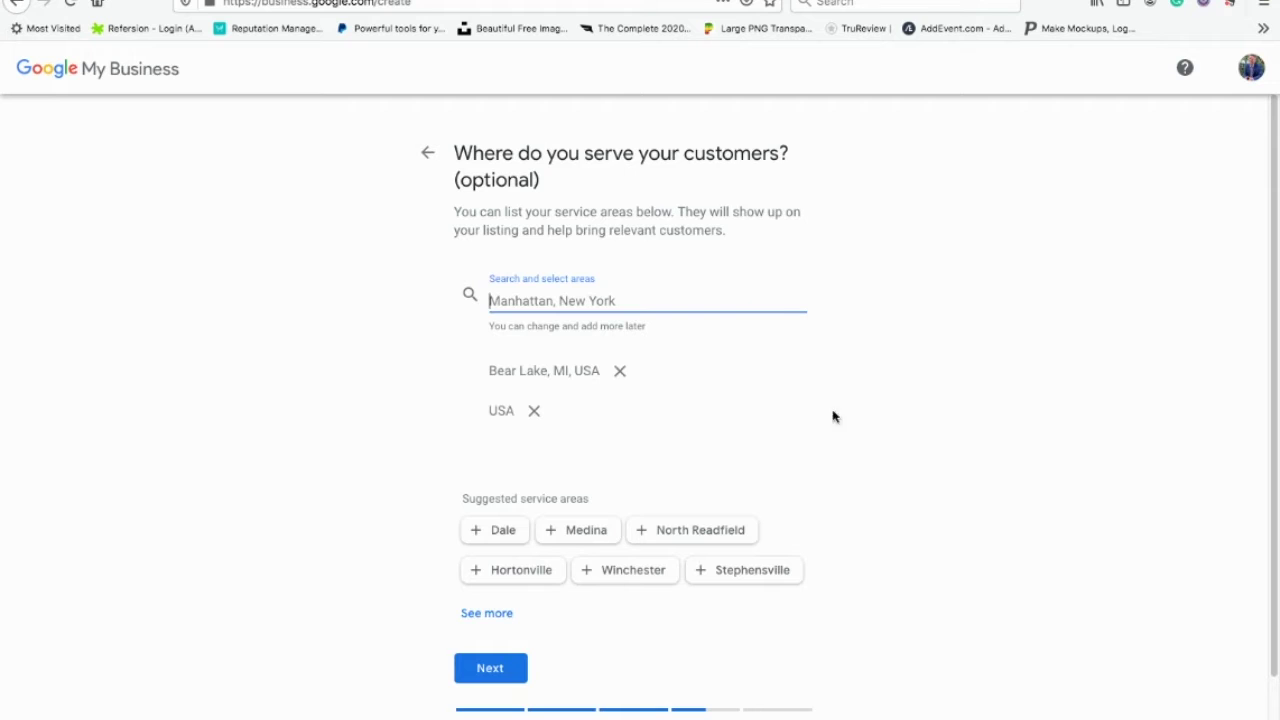
pyautogui.scroll(-2, 911, 408)
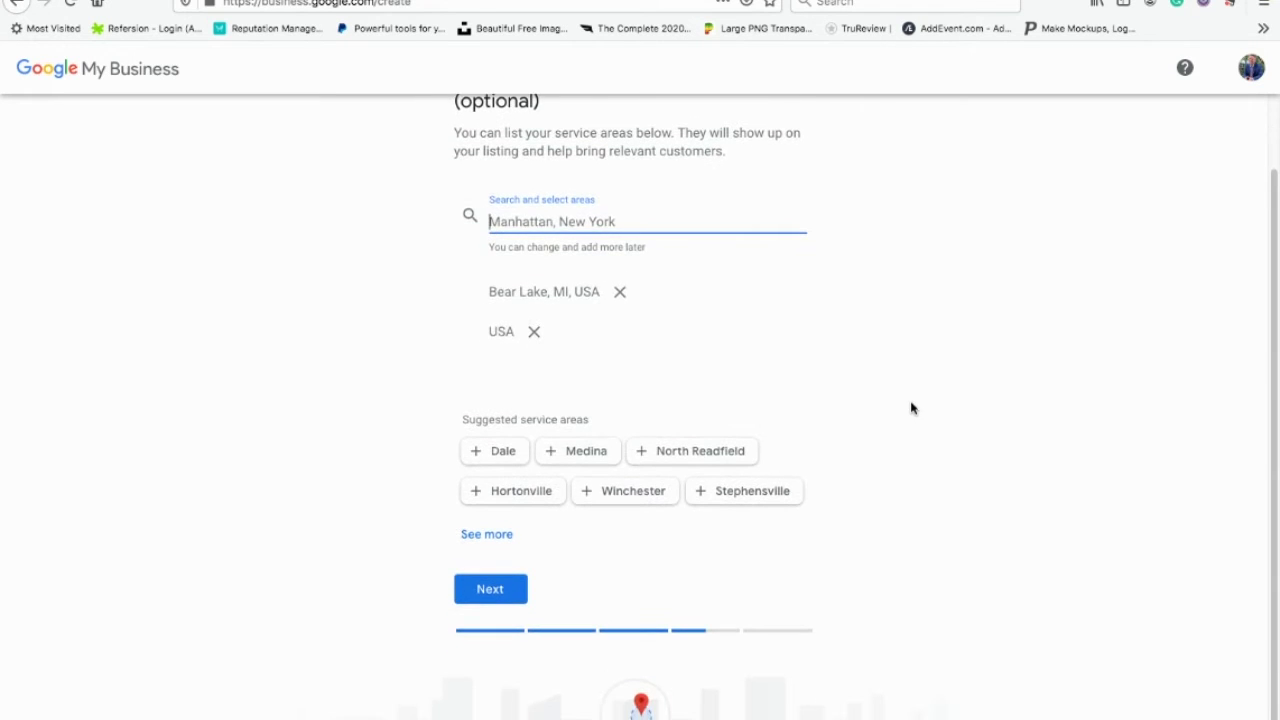
pyautogui.scroll(-1, 911, 408)
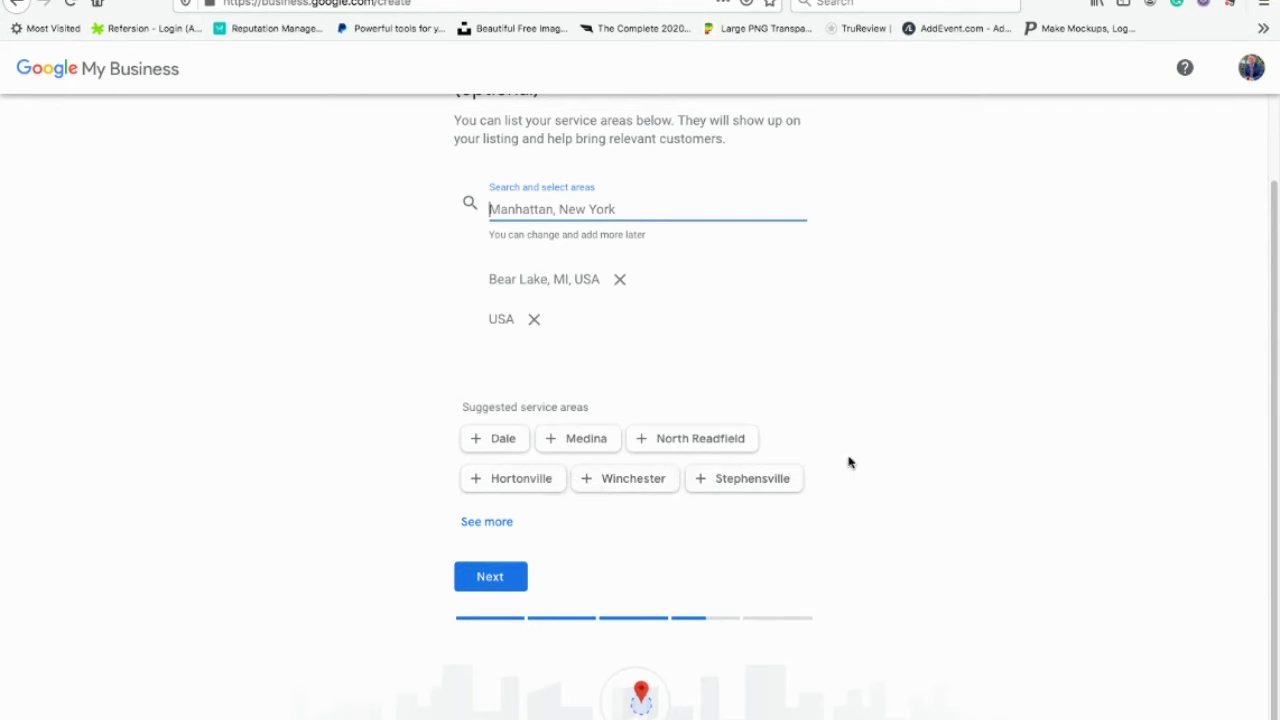
# Step: Enter the business phone number and the website thespeakertom.com as contact details
pyautogui.click(489, 576)
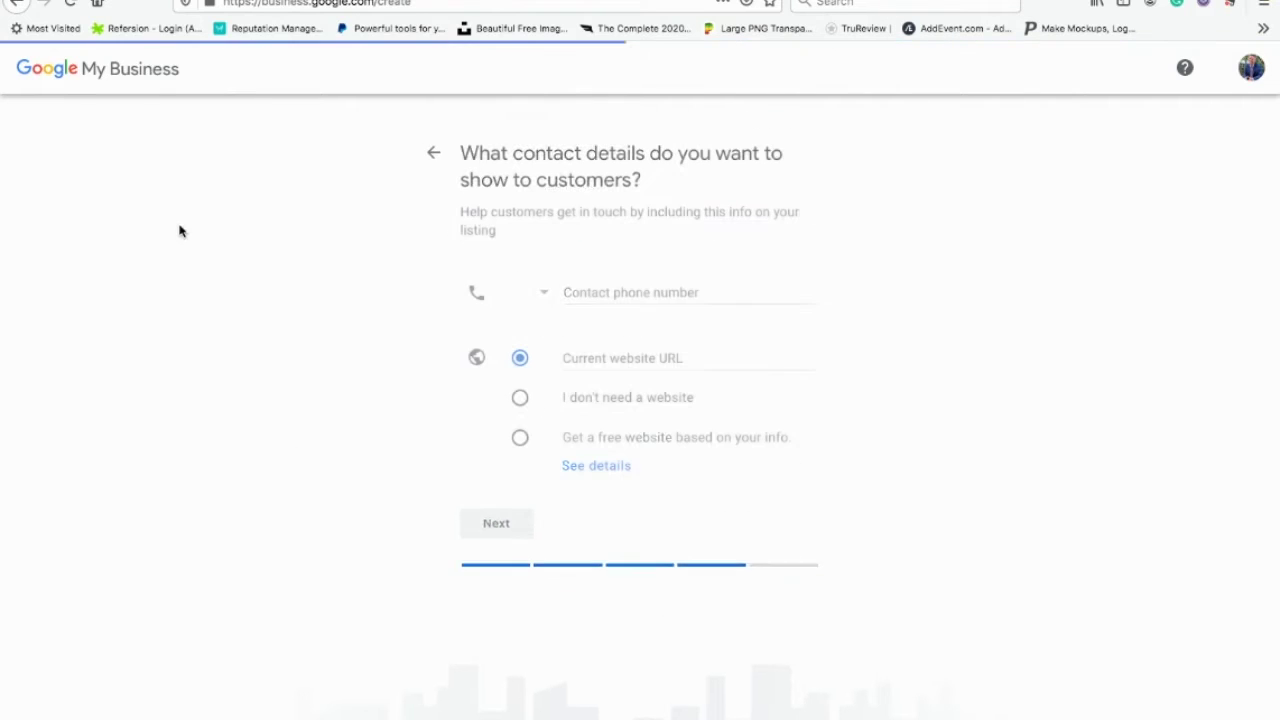
pyautogui.click(659, 294)
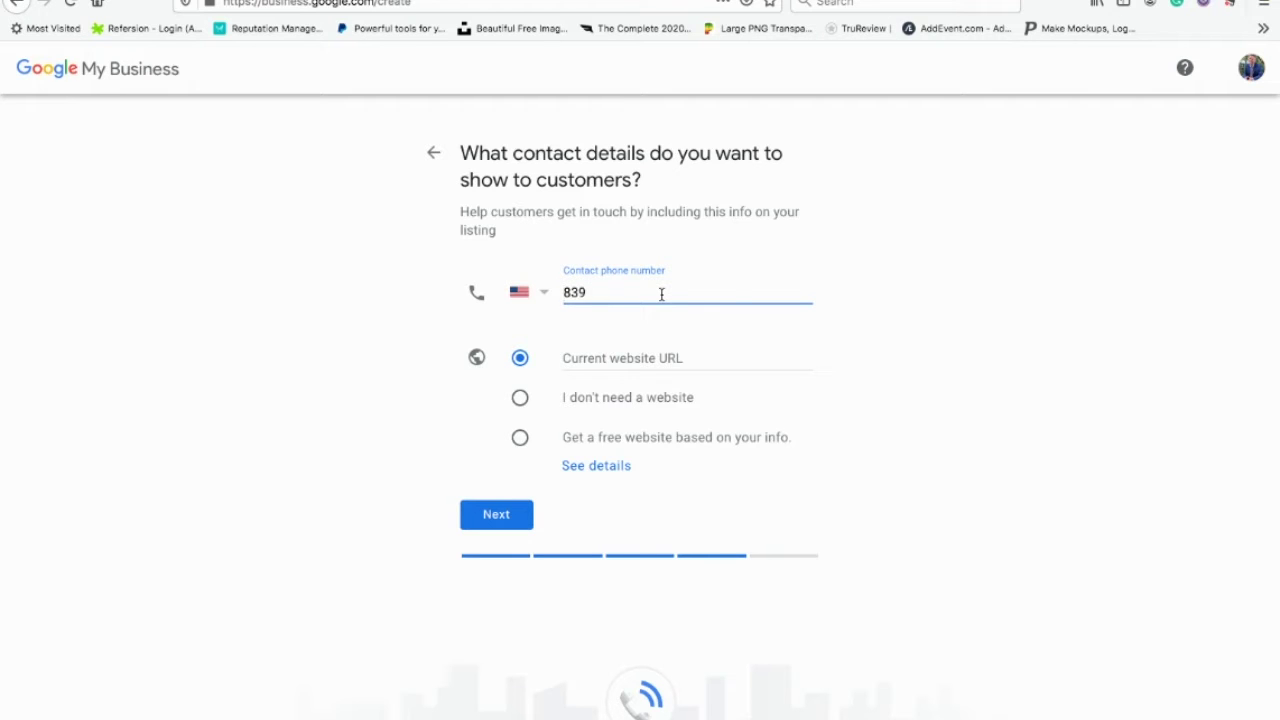
pyautogui.press('BackSpace')
pyautogui.press('BackSpace')
pyautogui.press('BackSpace')
pyautogui.click(651, 359)
pyautogui.write('the')
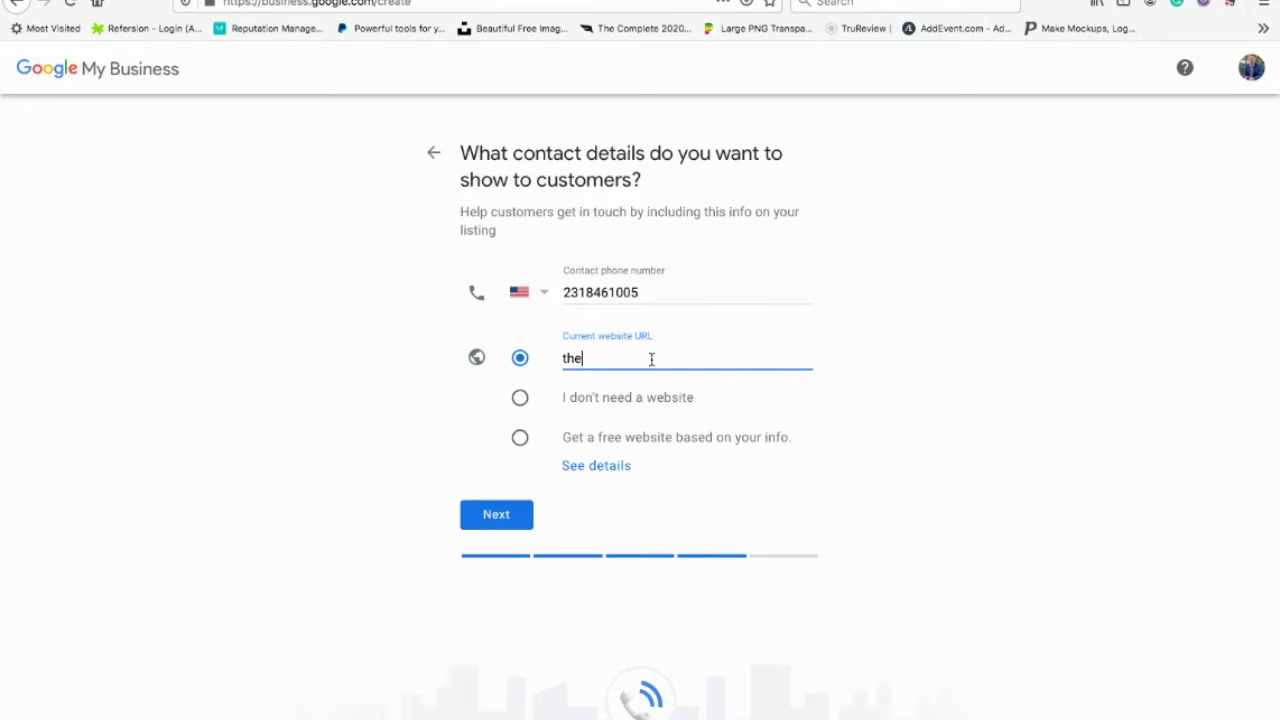
pyautogui.write('speakertom.com')
pyautogui.click(474, 503)
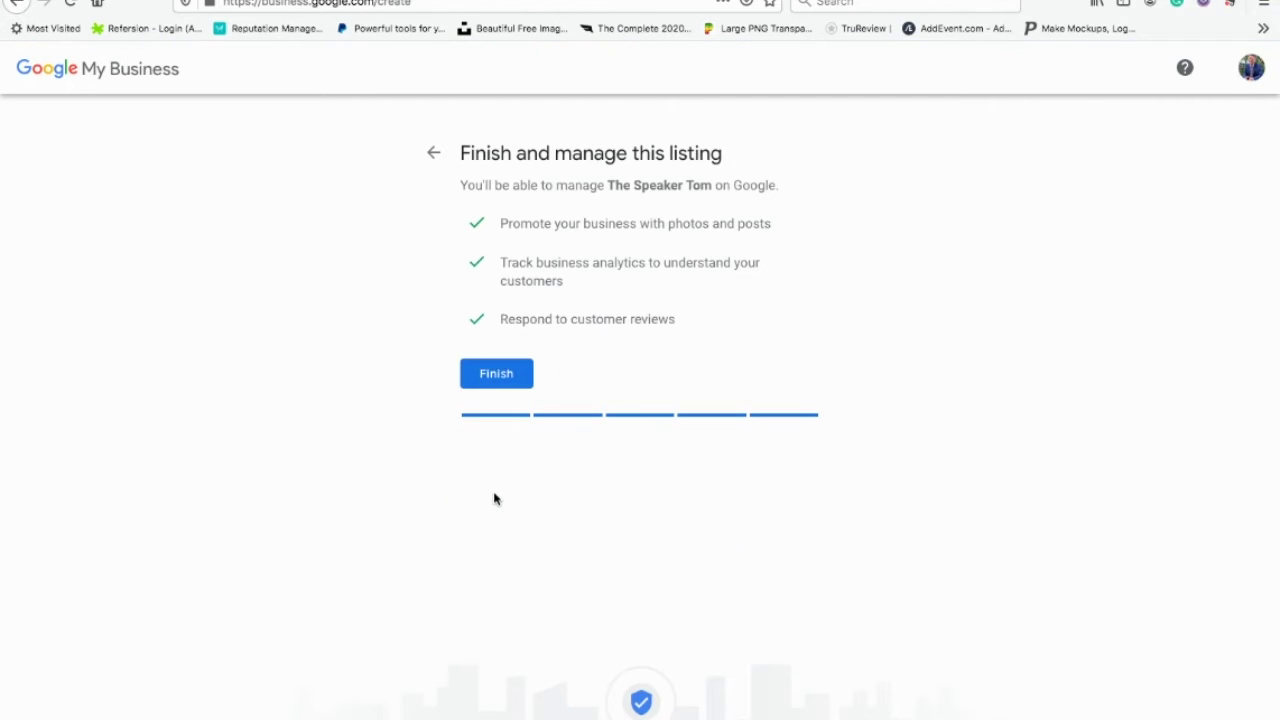
# Step: Finish the listing and submit the mailing address's street, city, state and ZIP code
pyautogui.click(497, 374)
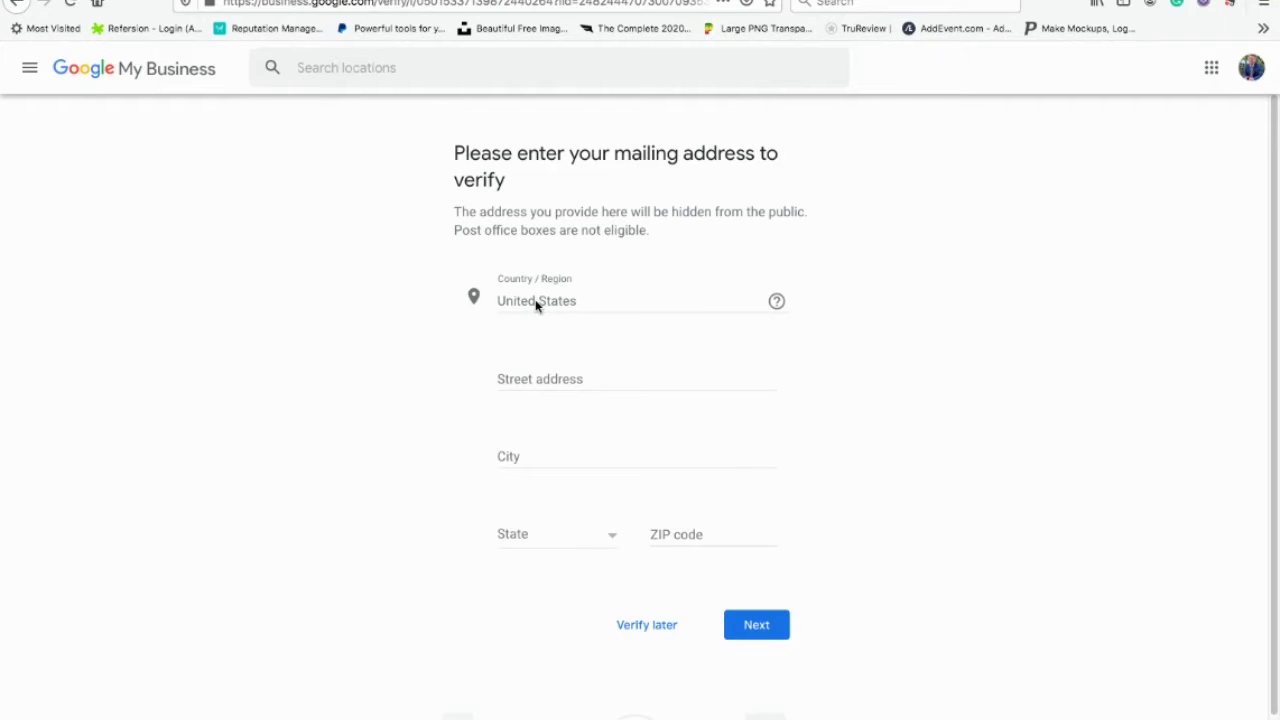
pyautogui.click(511, 380)
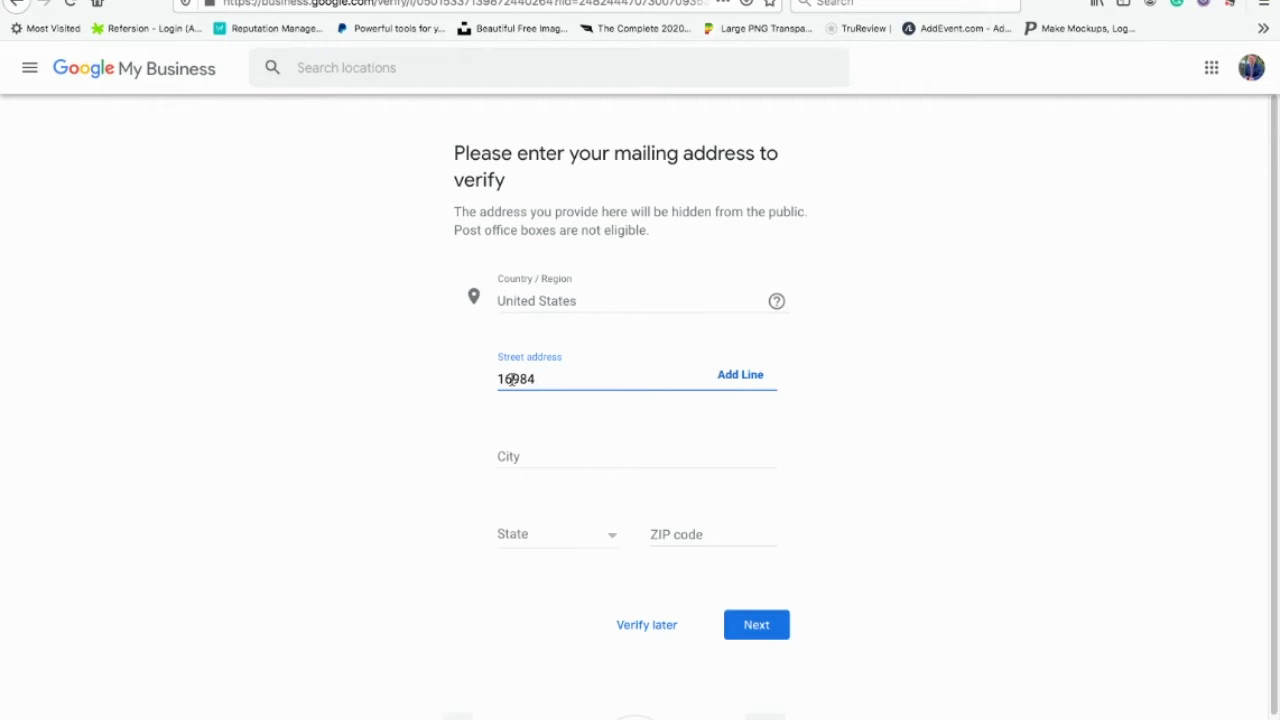
pyautogui.press('Tab')
pyautogui.press('Tab')
pyautogui.write('Bear Lake')
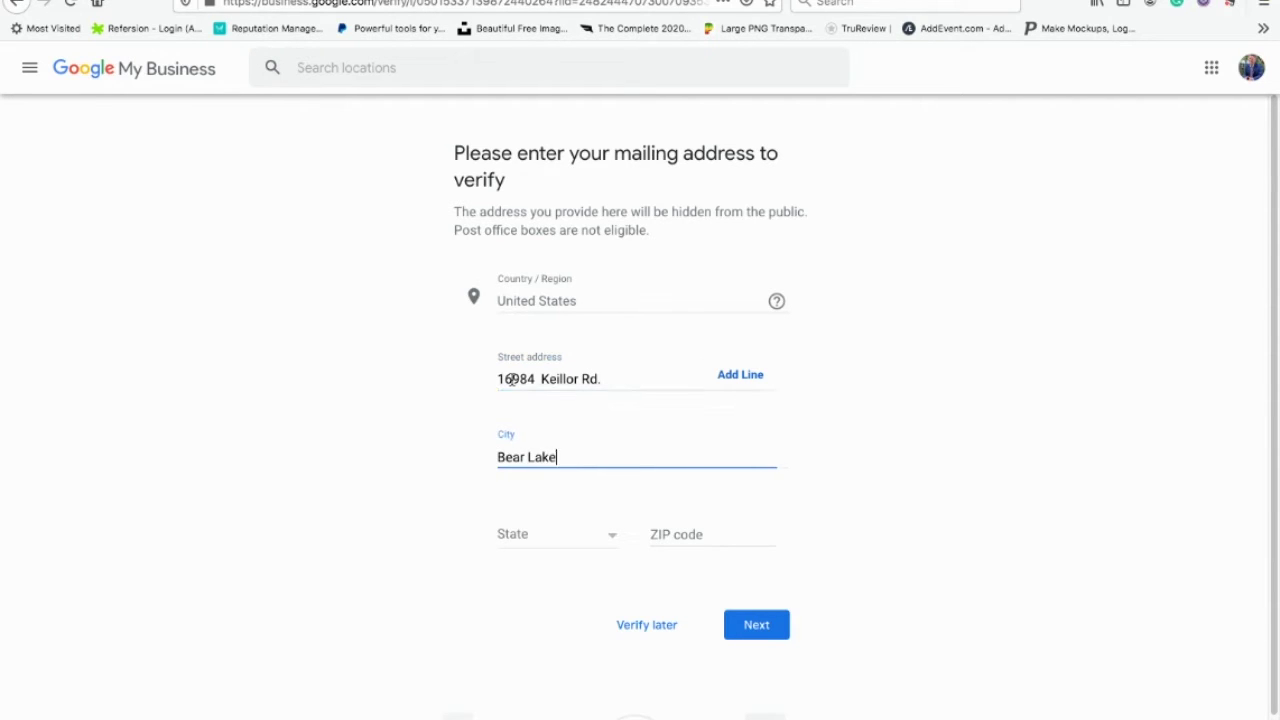
pyautogui.press('Tab')
pyautogui.write('Mich')
pyautogui.press('Tab')
pyautogui.write('49614')
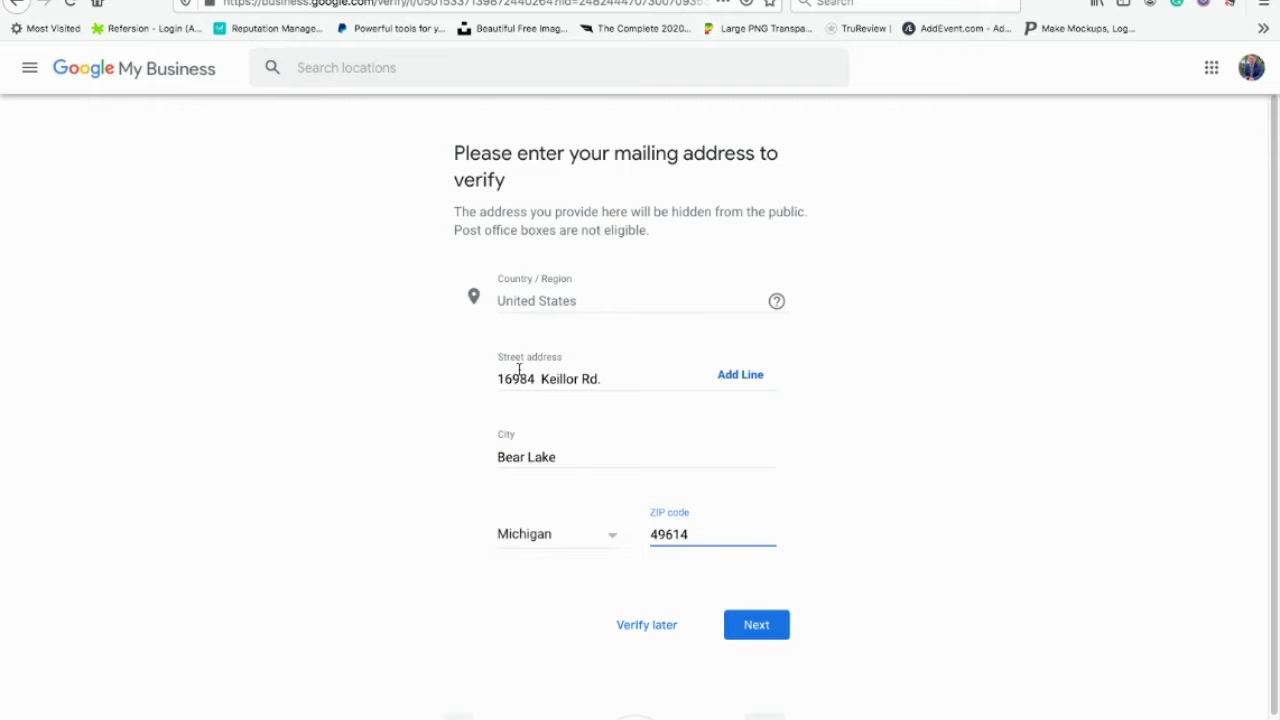
pyautogui.click(766, 623)
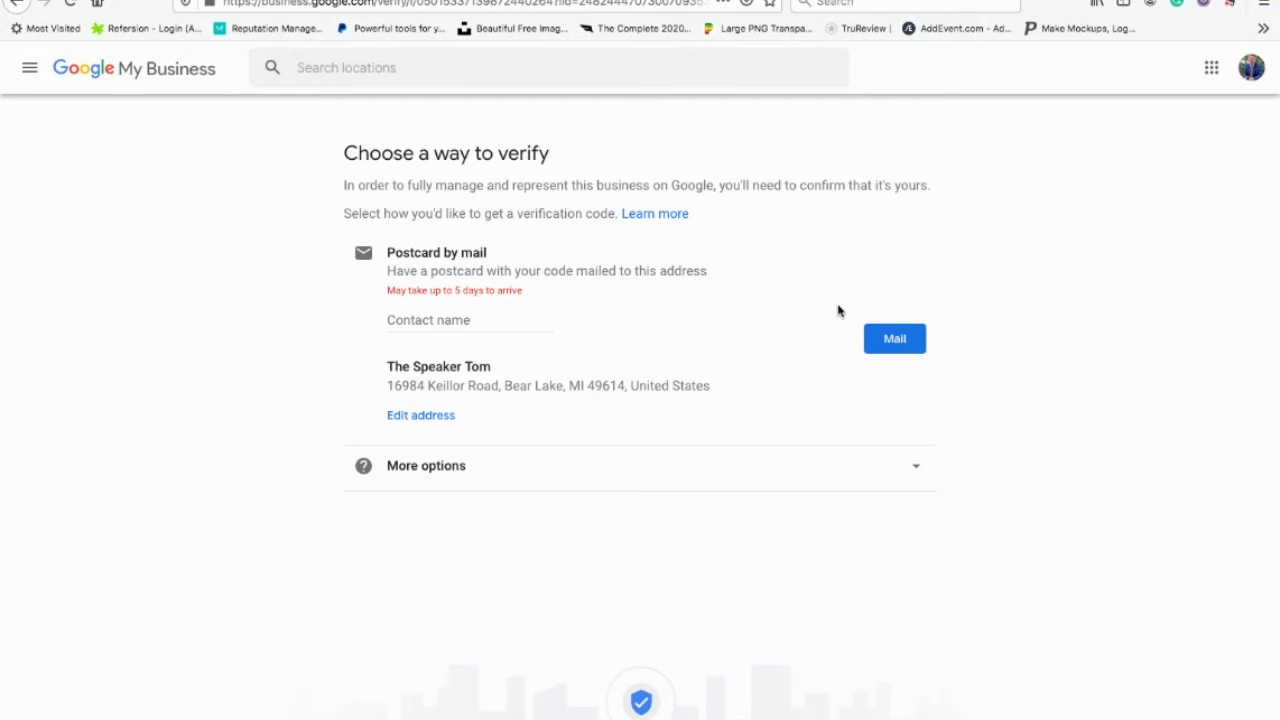
# Step: Request postcard verification by mail, confirm it, and skip the business hours
pyautogui.click(894, 342)
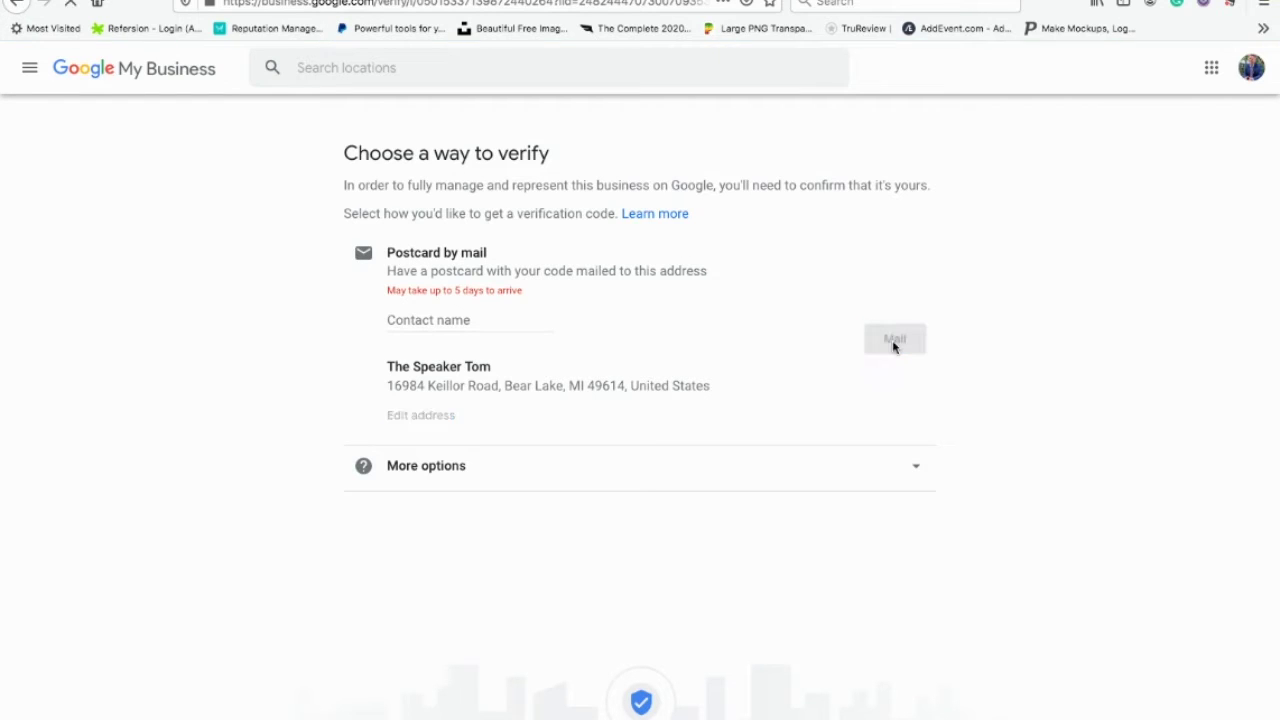
pyautogui.click(433, 321)
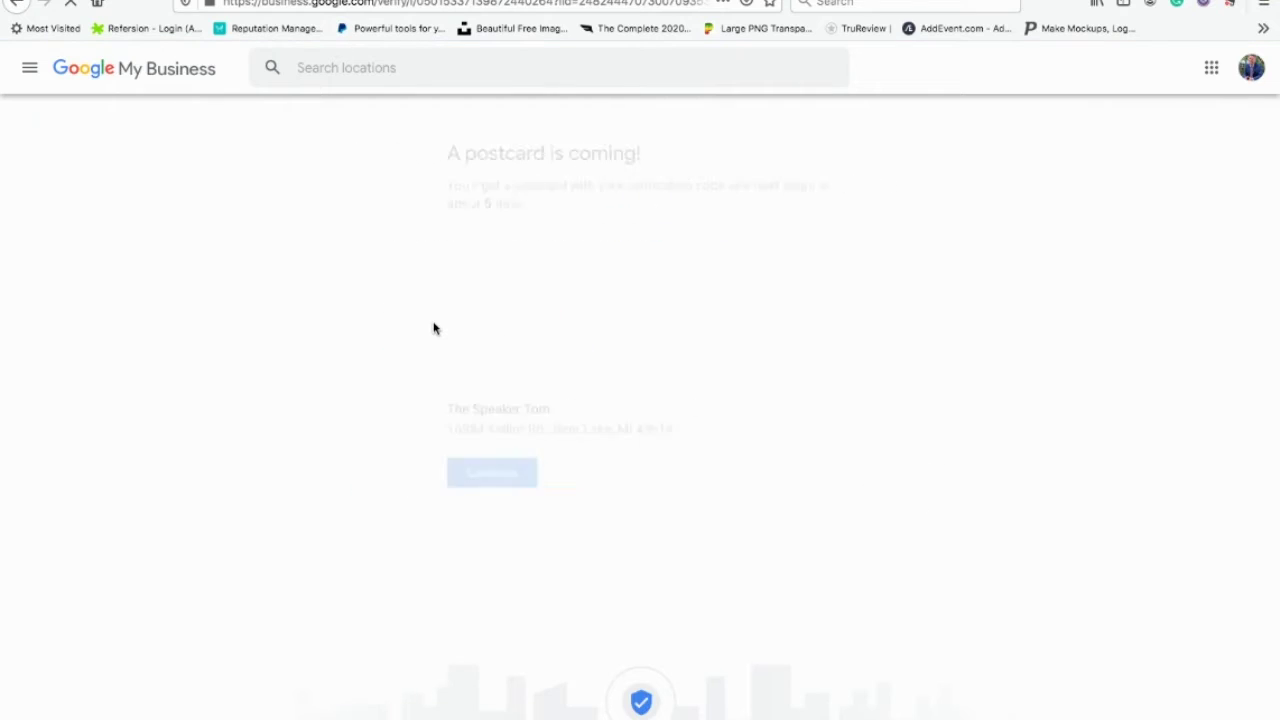
pyautogui.click(491, 475)
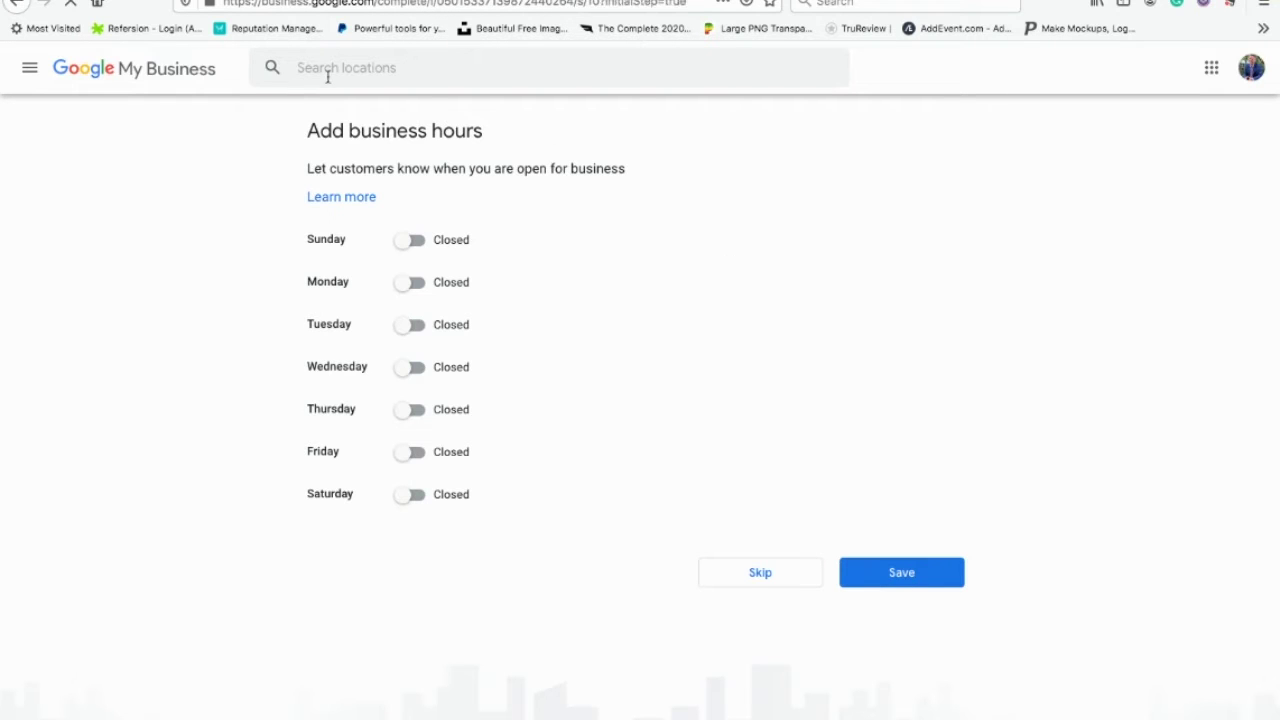
pyautogui.click(766, 582)
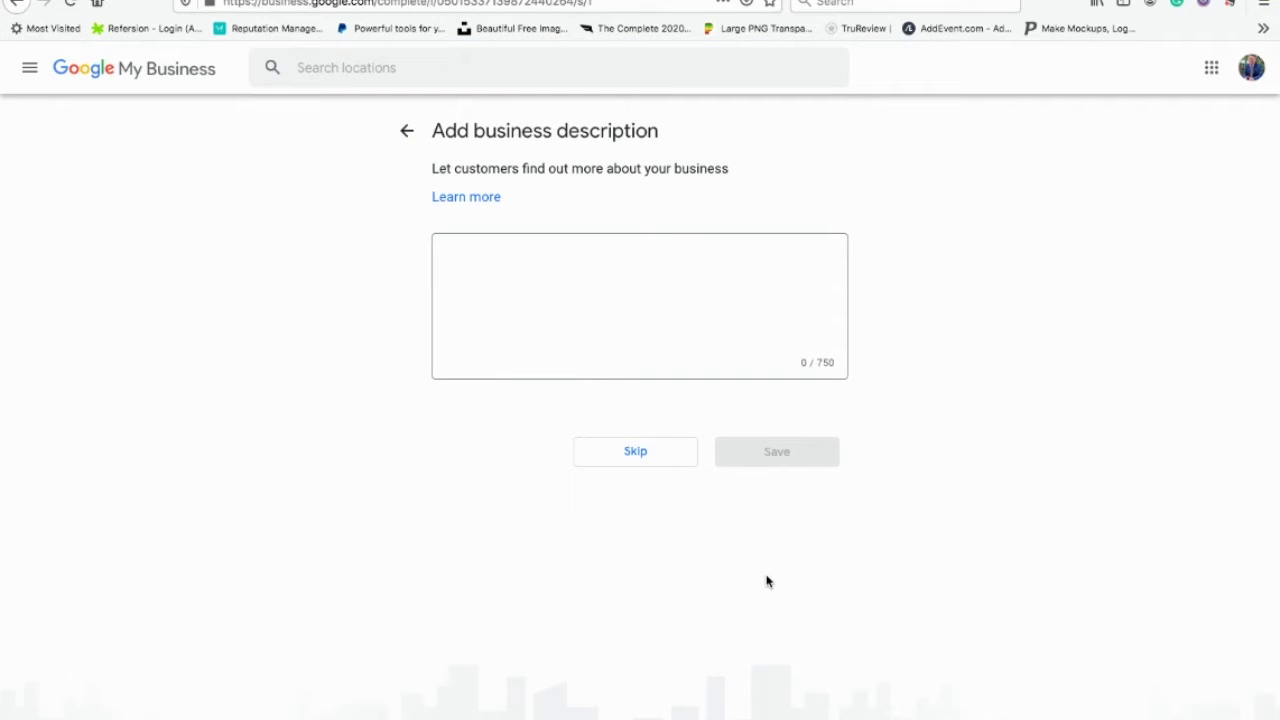
# Step: Skip the business description and the business photos steps
pyautogui.click(609, 309)
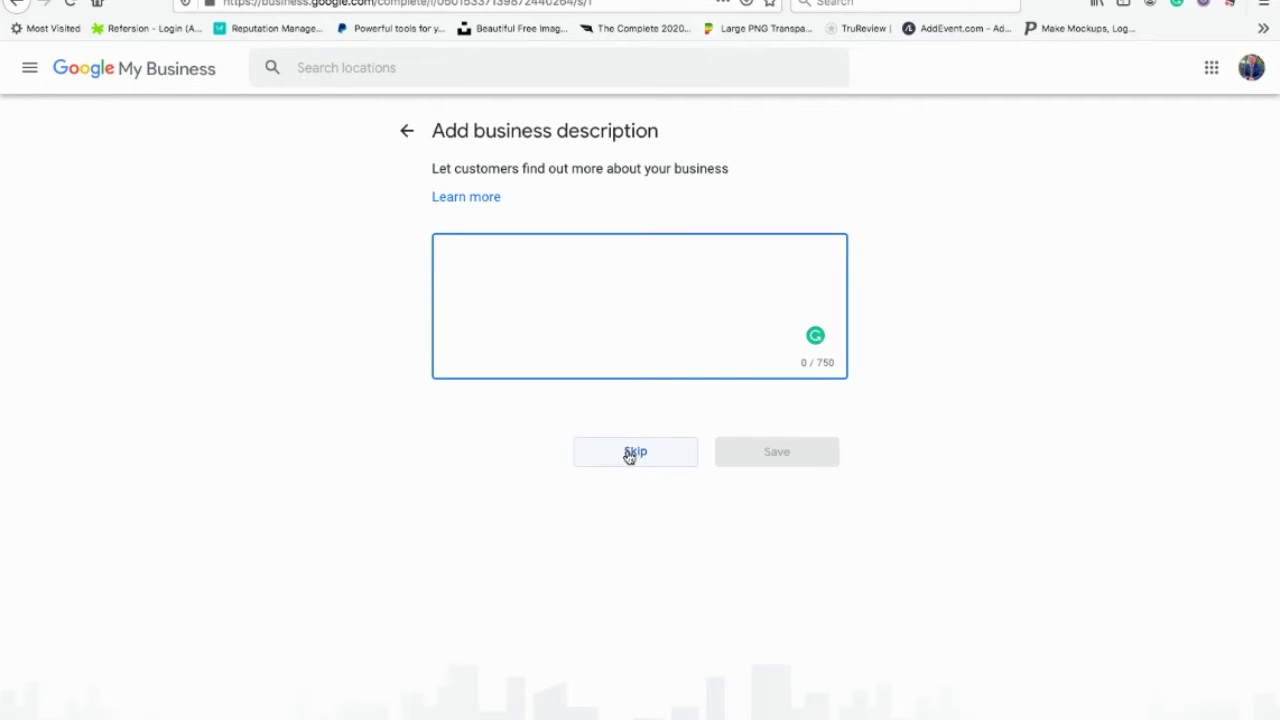
pyautogui.click(628, 451)
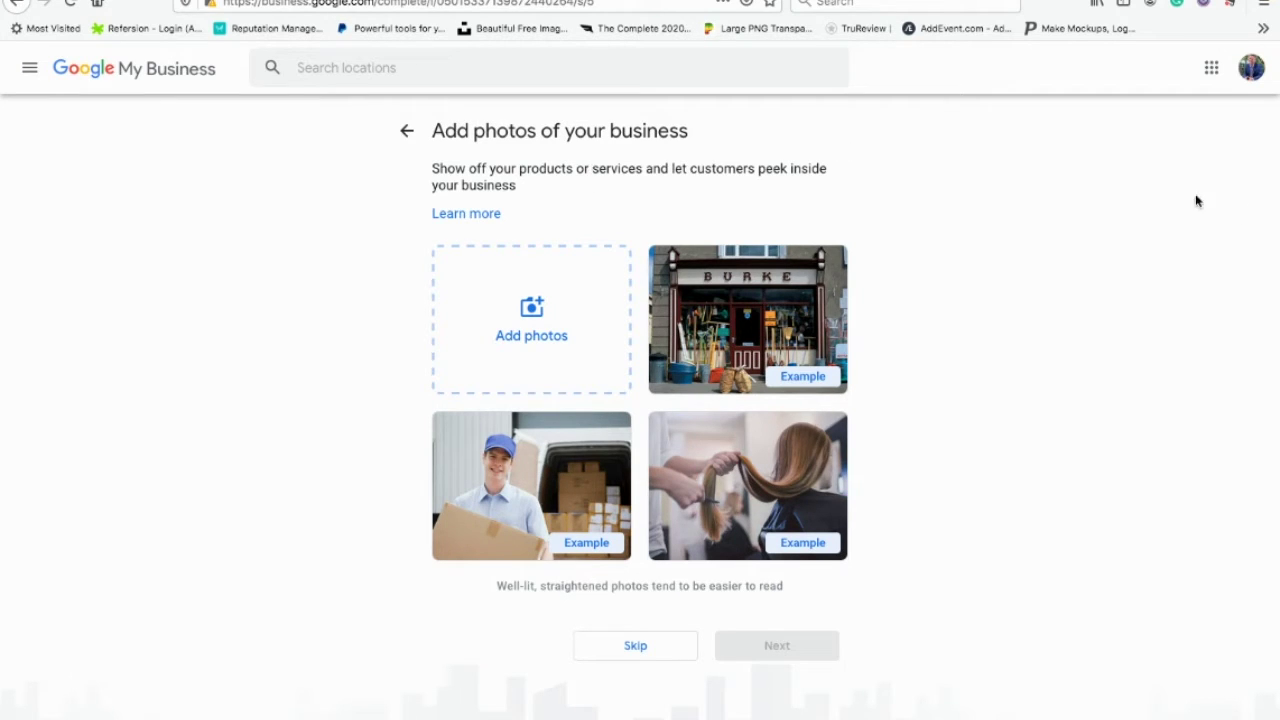
pyautogui.click(643, 653)
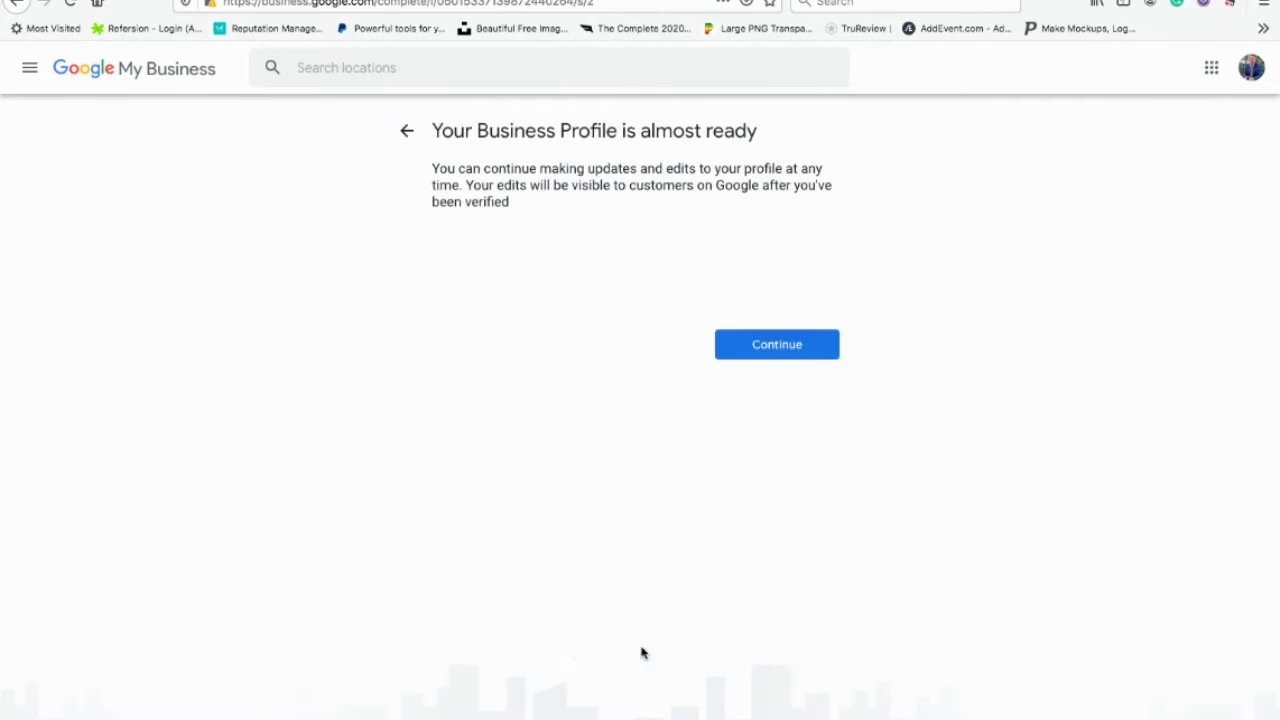
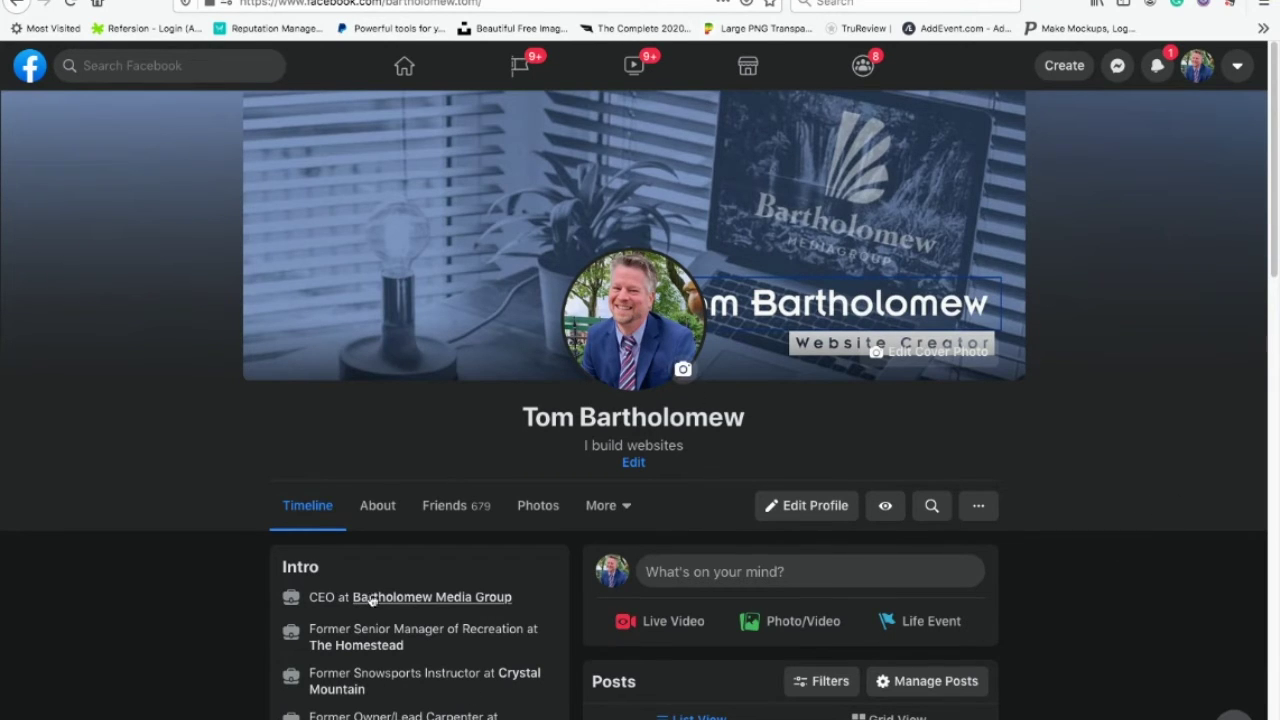
# Step: Start a new Facebook Page from the account menu's Create options
pyautogui.moveTo(410, 600)
pyautogui.click(1240, 66)
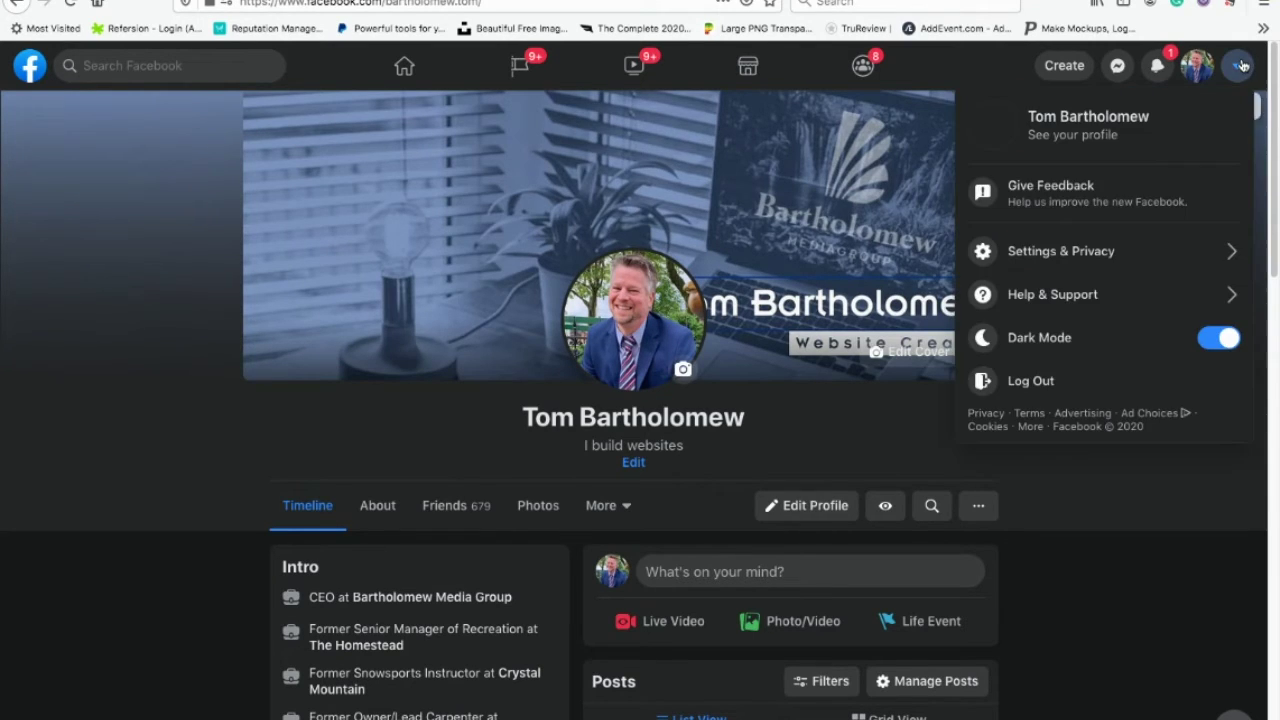
pyautogui.click(1068, 66)
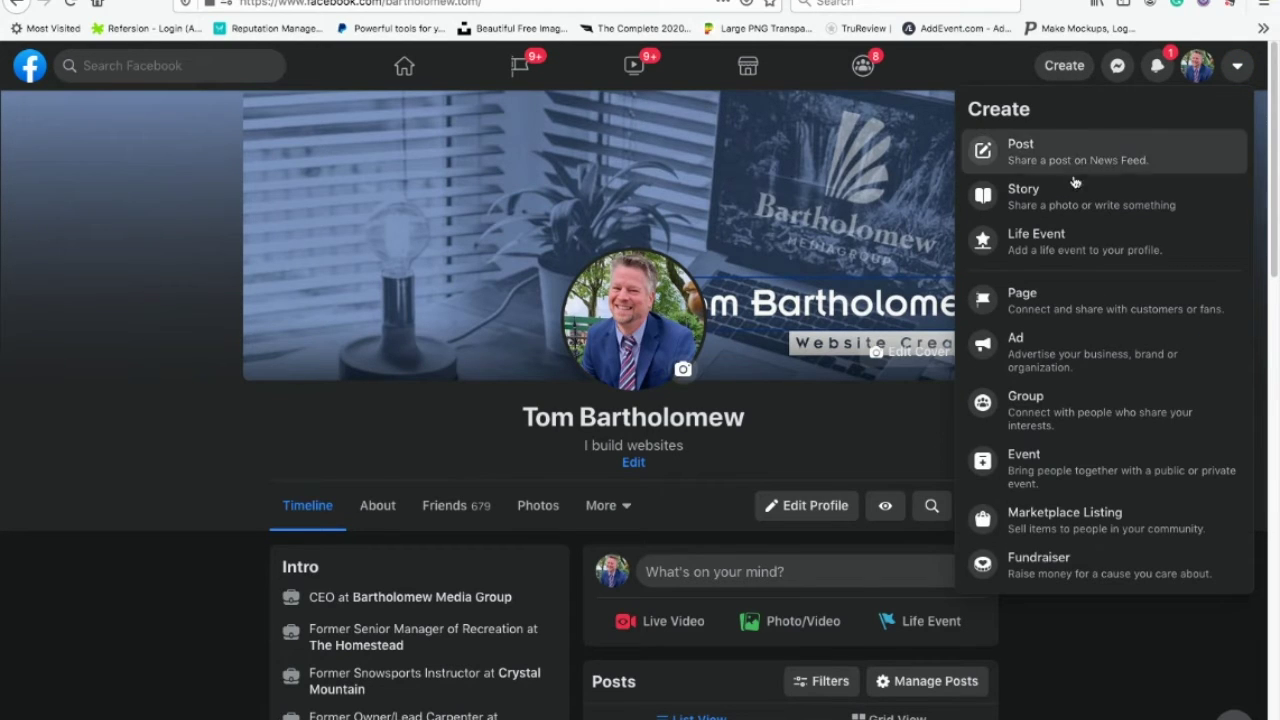
pyautogui.click(1024, 300)
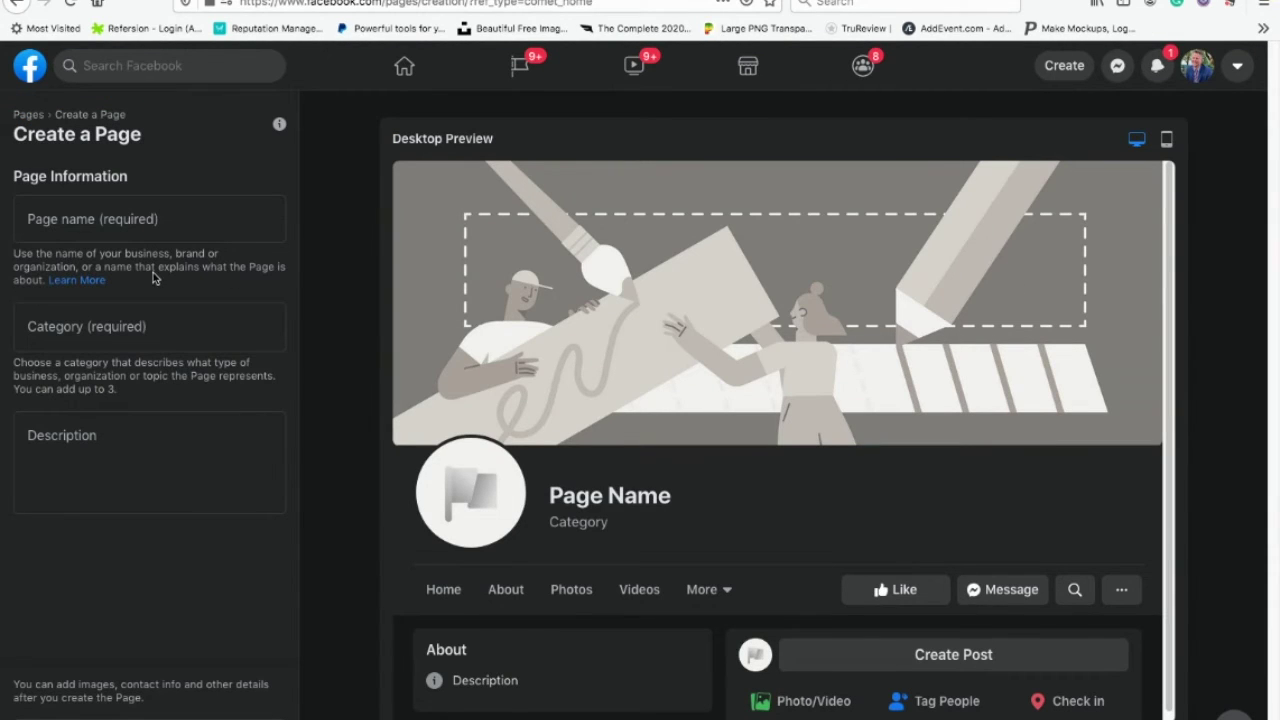
# Step: Name the Page 'The Speaker Tom', set category Entertainment Website, and leave the description empty
pyautogui.click(140, 224)
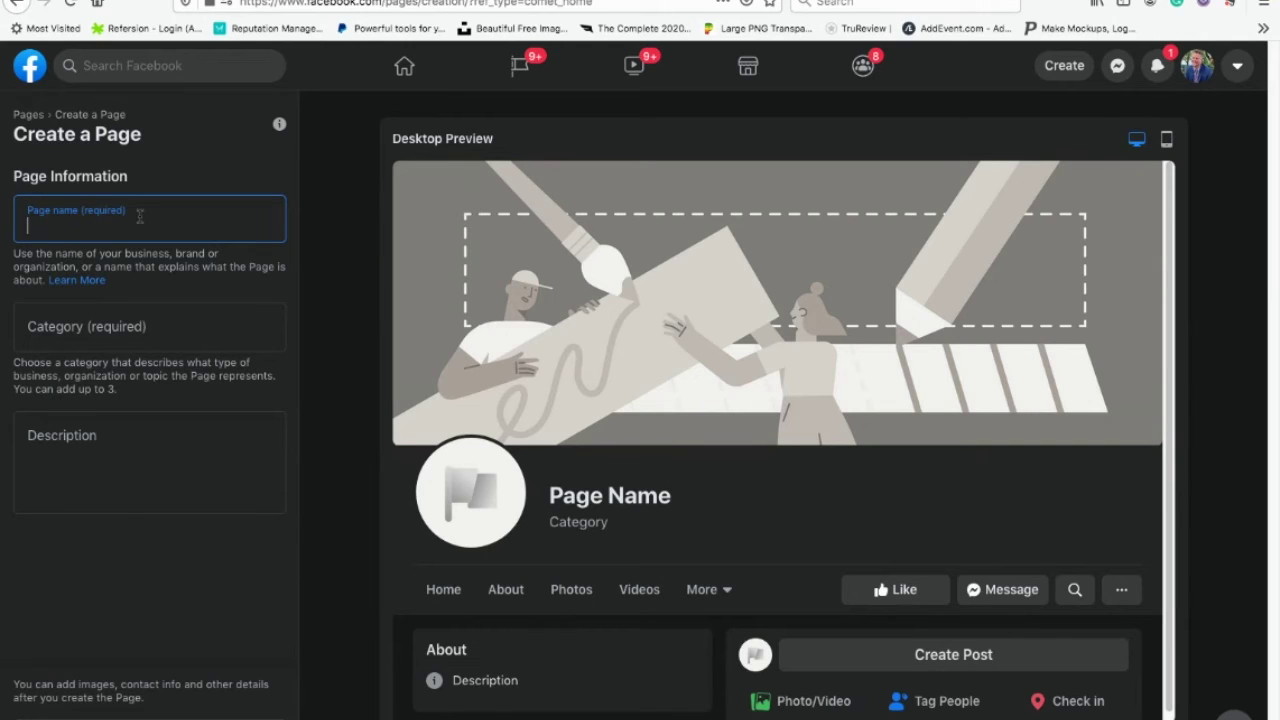
pyautogui.write('The Speaker Tom')
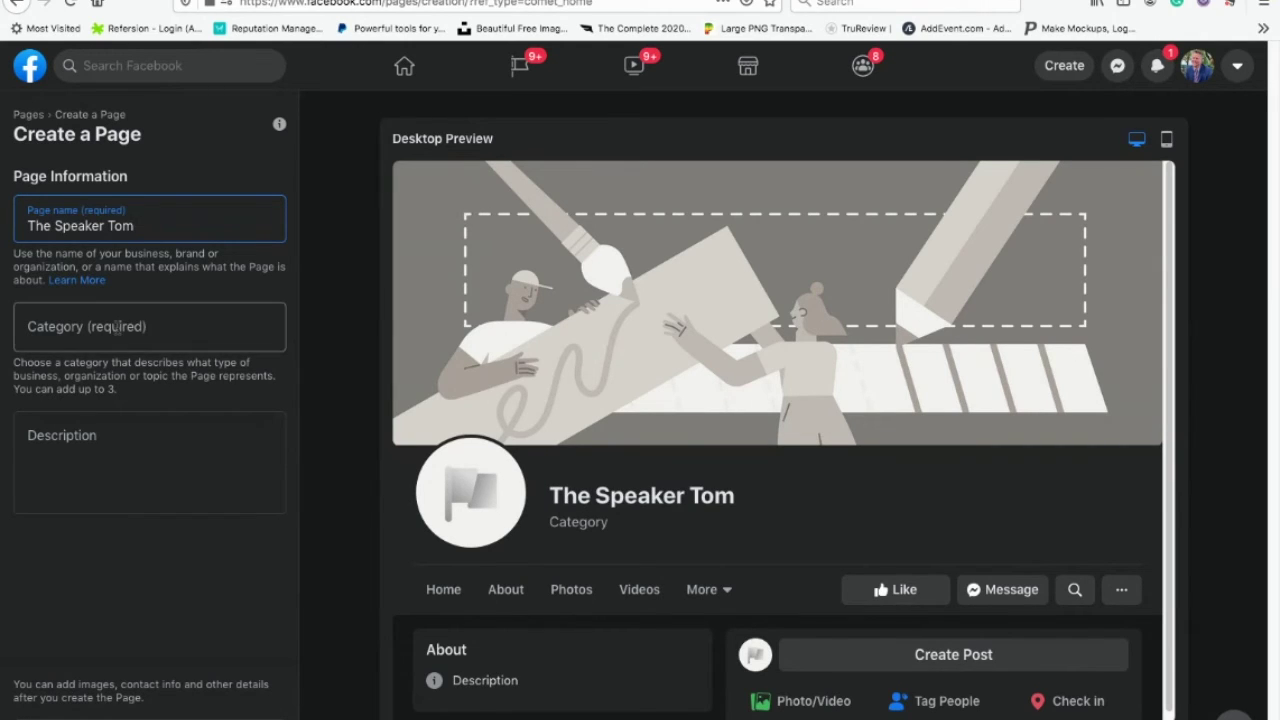
pyautogui.click(117, 327)
pyautogui.write('enter')
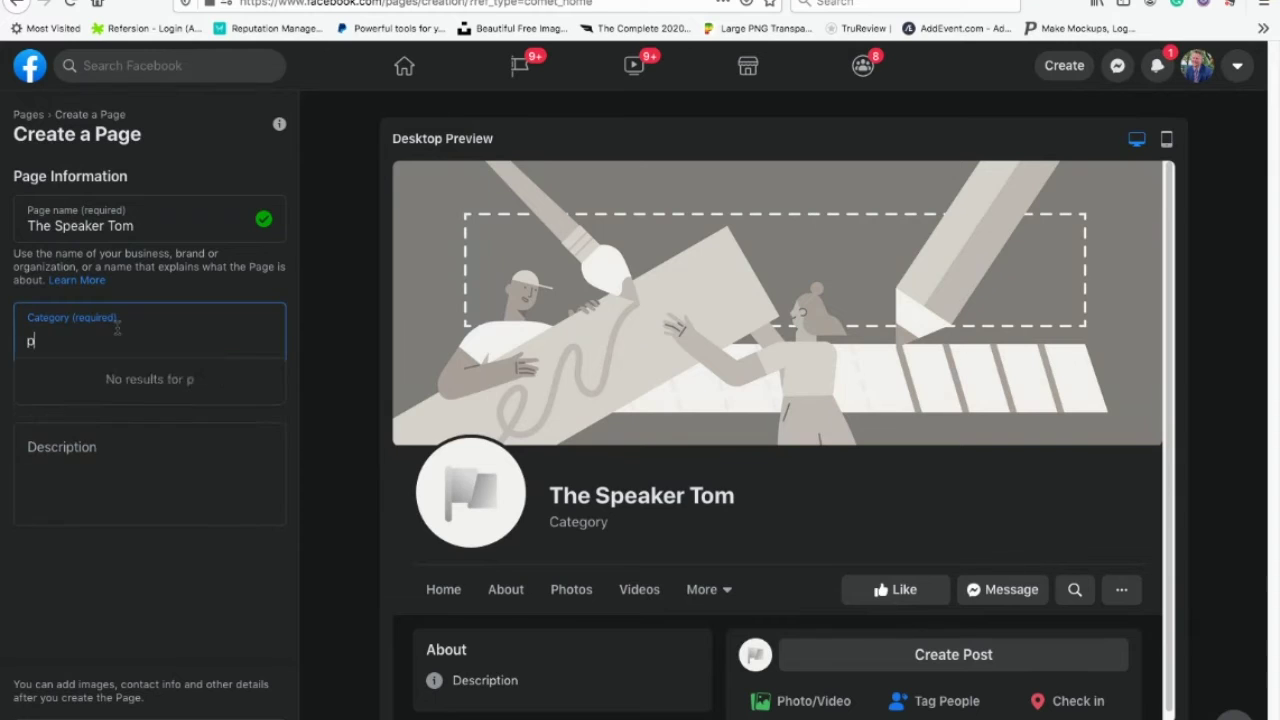
pyautogui.click(125, 393)
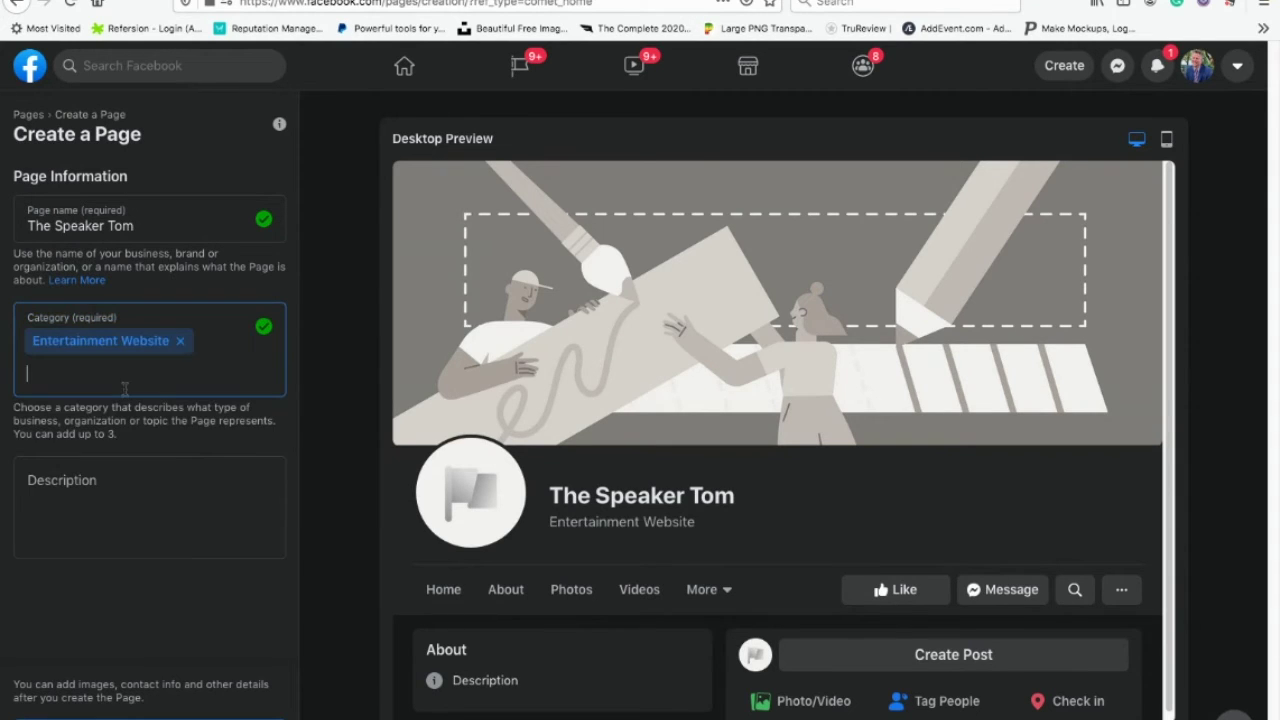
pyautogui.click(113, 505)
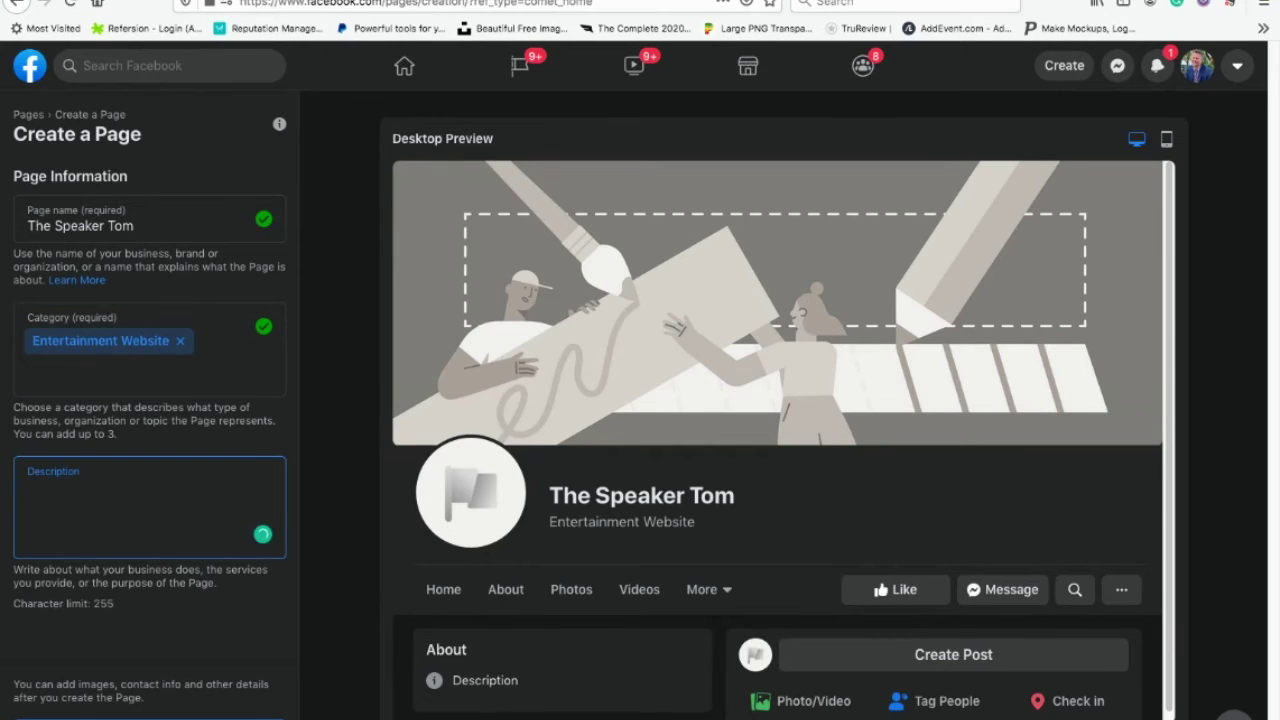
pyautogui.press('Tab')
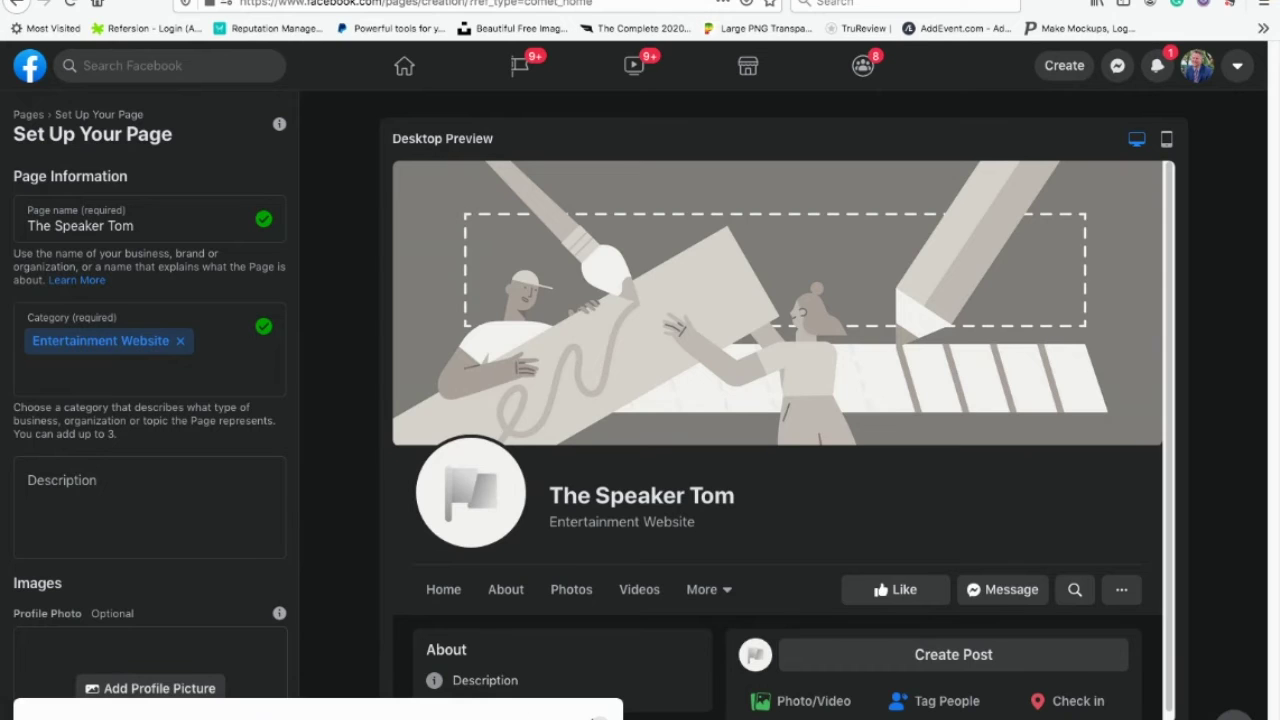
# Step: Check the Page preview in mobile view, then return to the desktop preview
pyautogui.scroll(-1, 1120, 500)
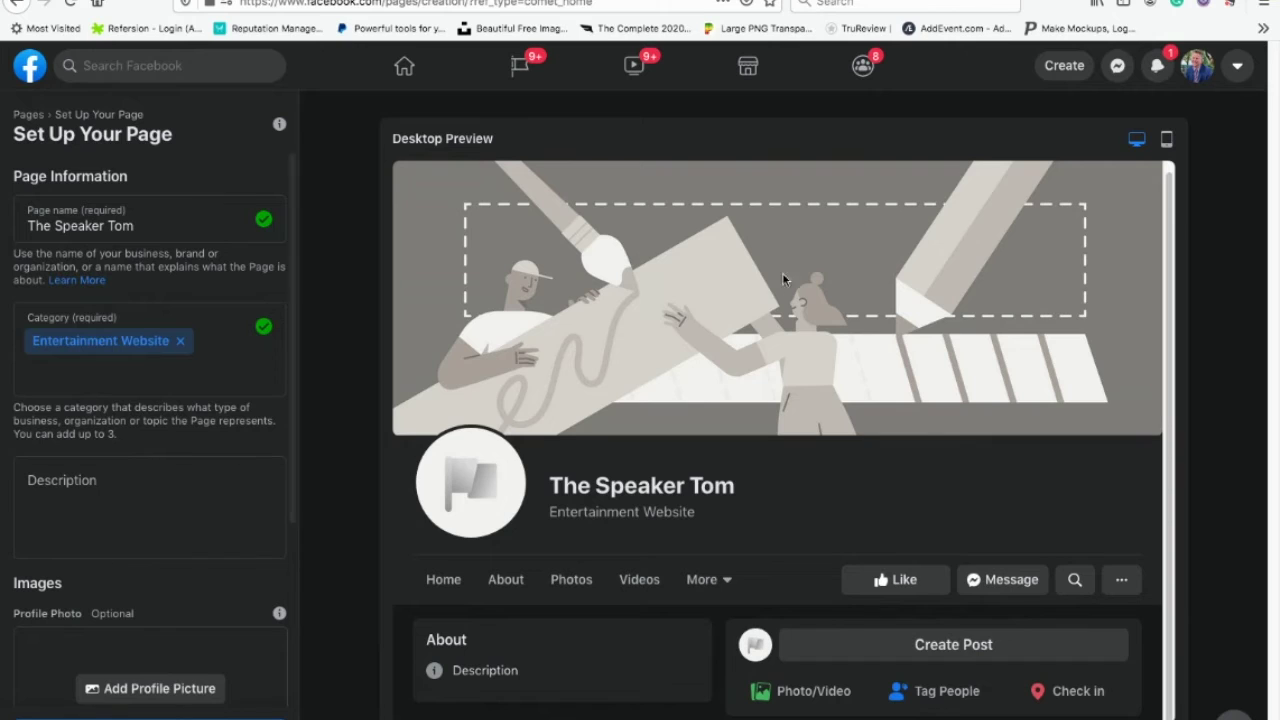
pyautogui.click(1166, 139)
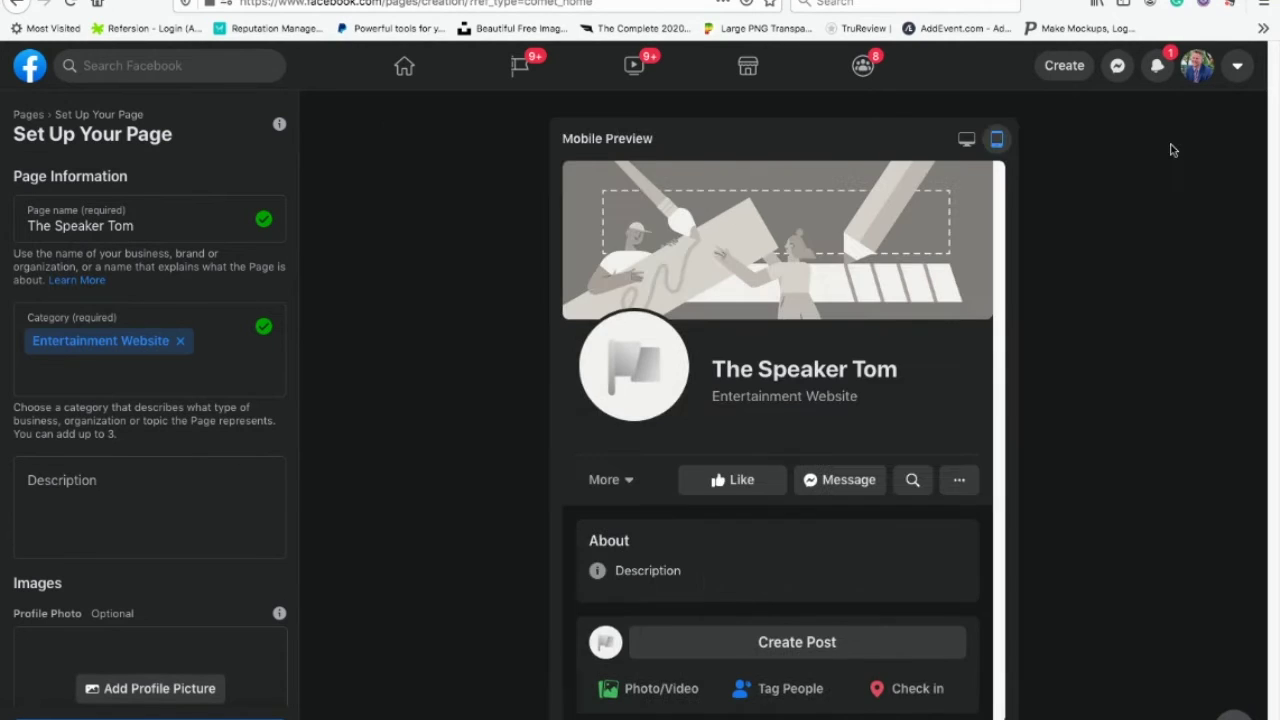
pyautogui.click(964, 139)
pyautogui.scroll(-1, 917, 413)
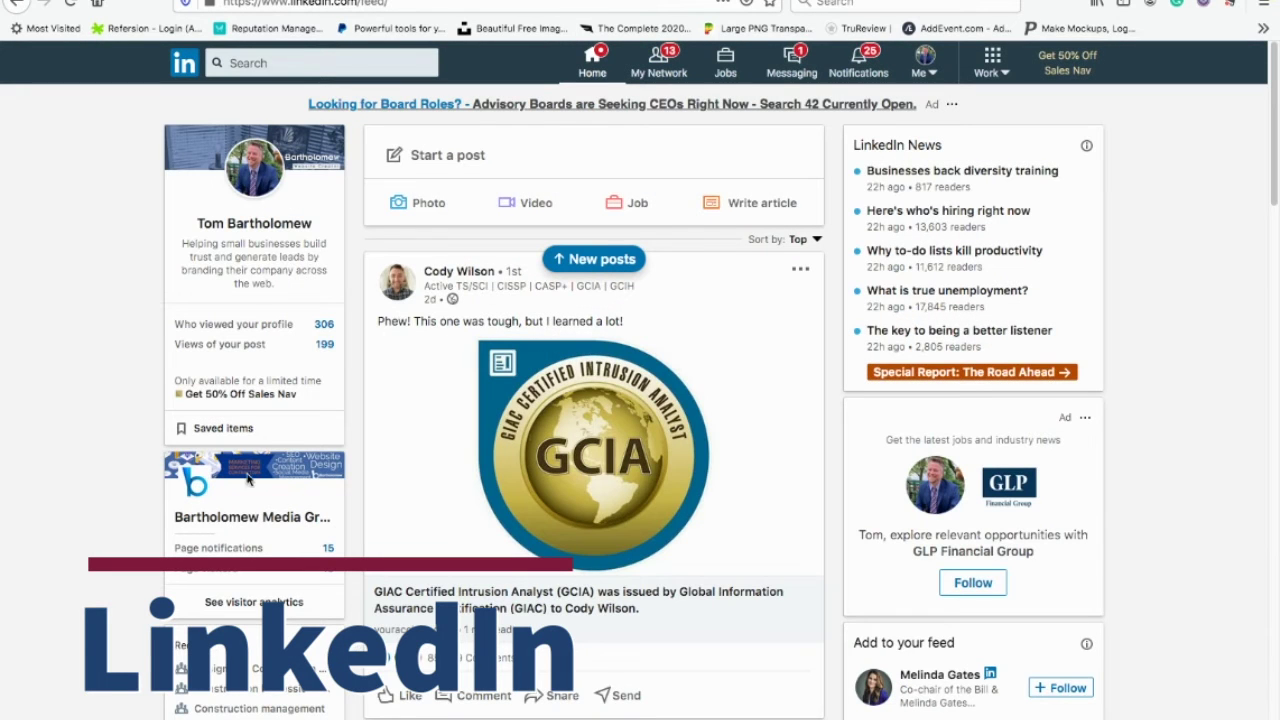
# Step: Choose Create a Company Page from LinkedIn's Work menu
pyautogui.click(1006, 76)
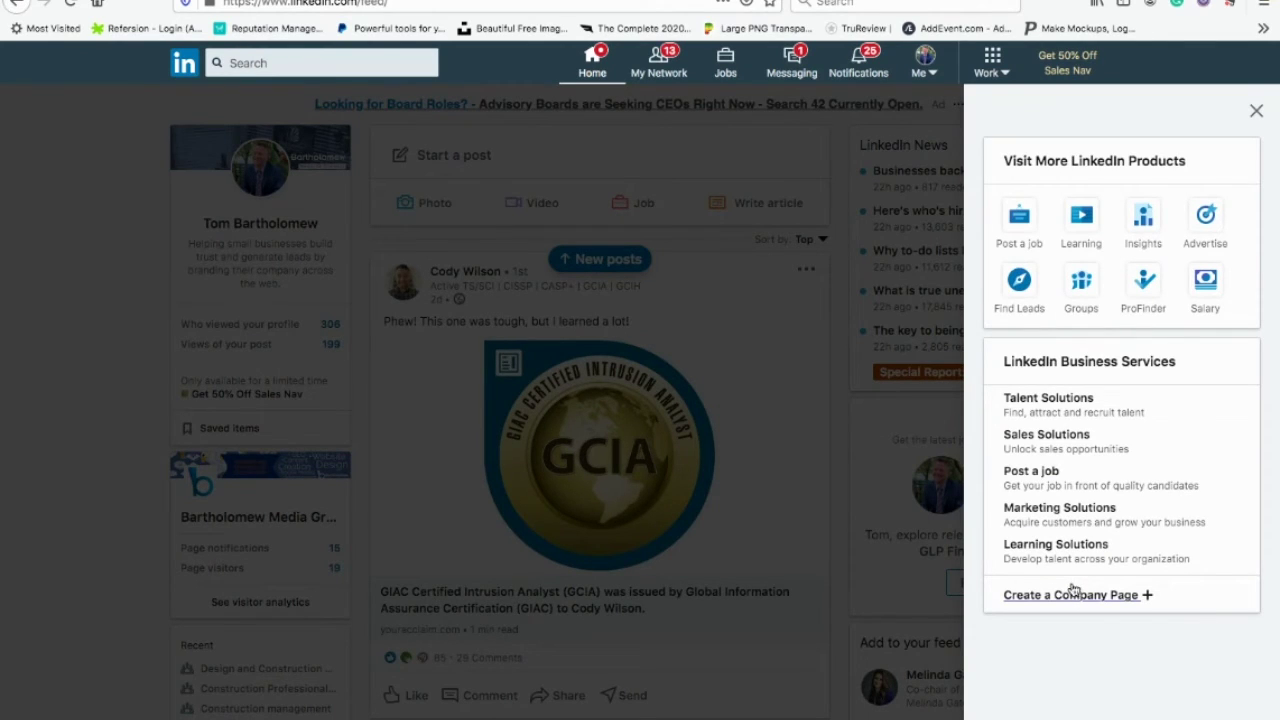
pyautogui.click(814, 354)
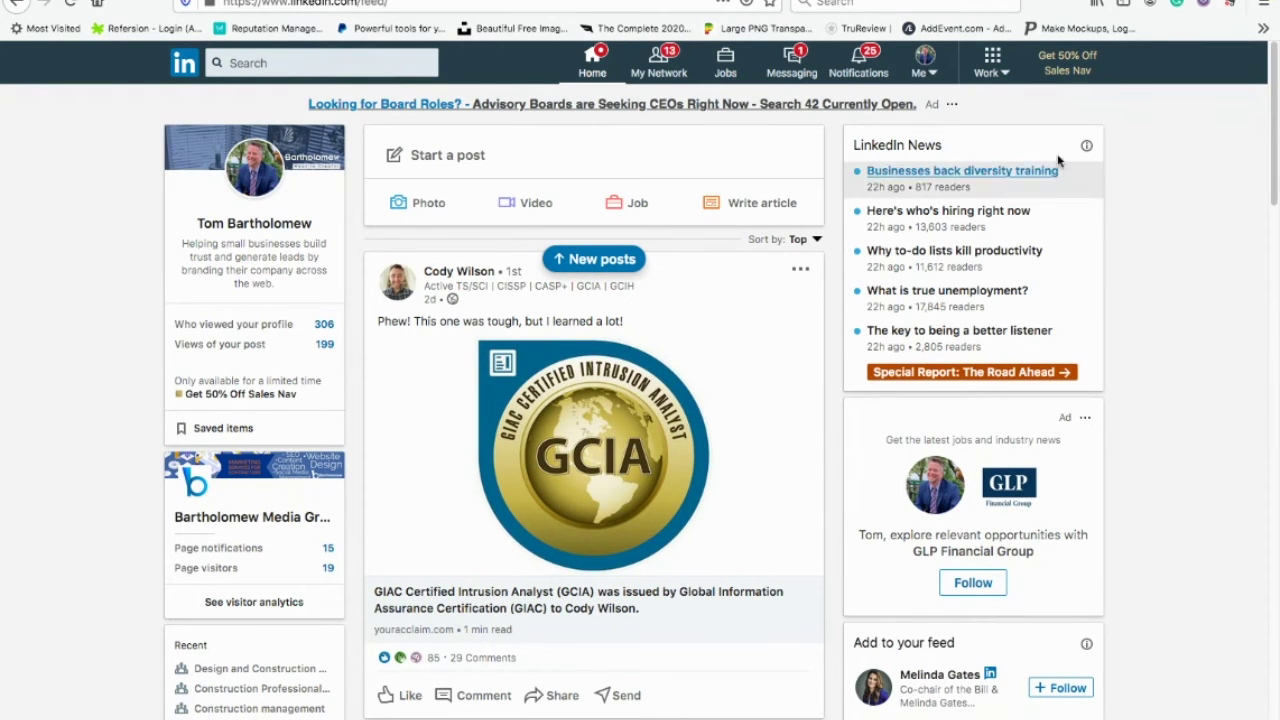
pyautogui.click(1003, 79)
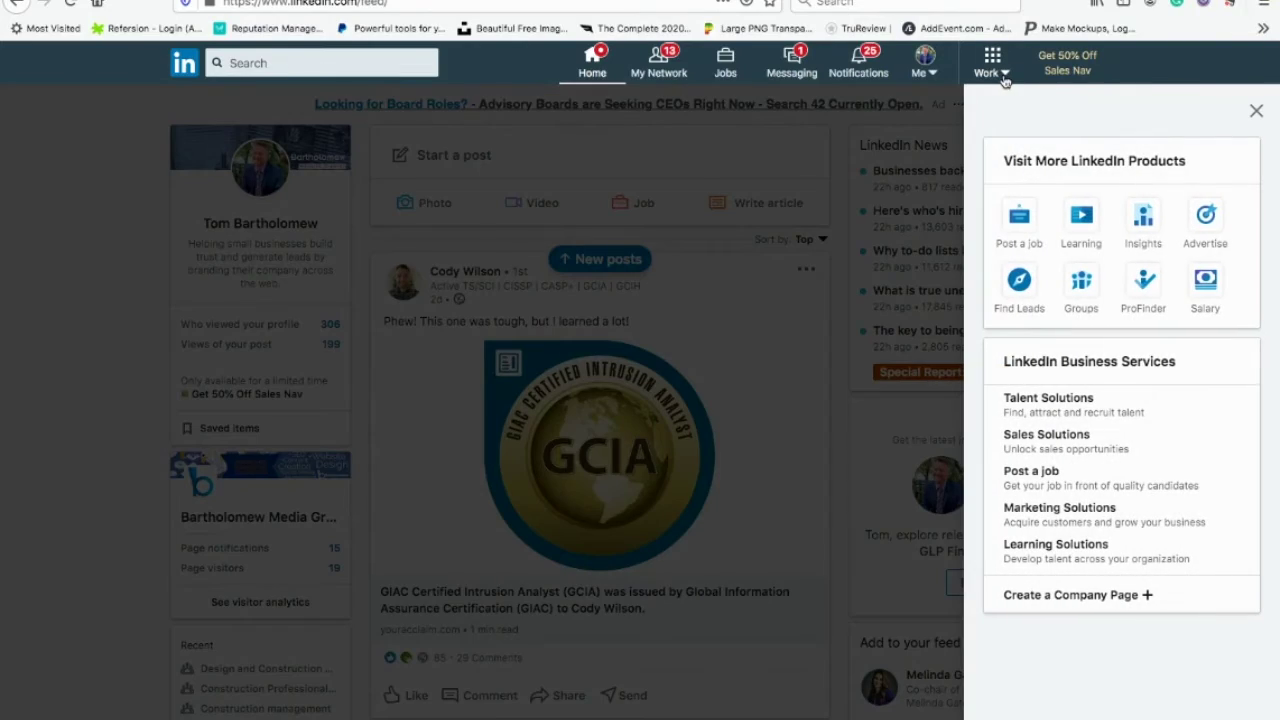
pyautogui.click(1060, 595)
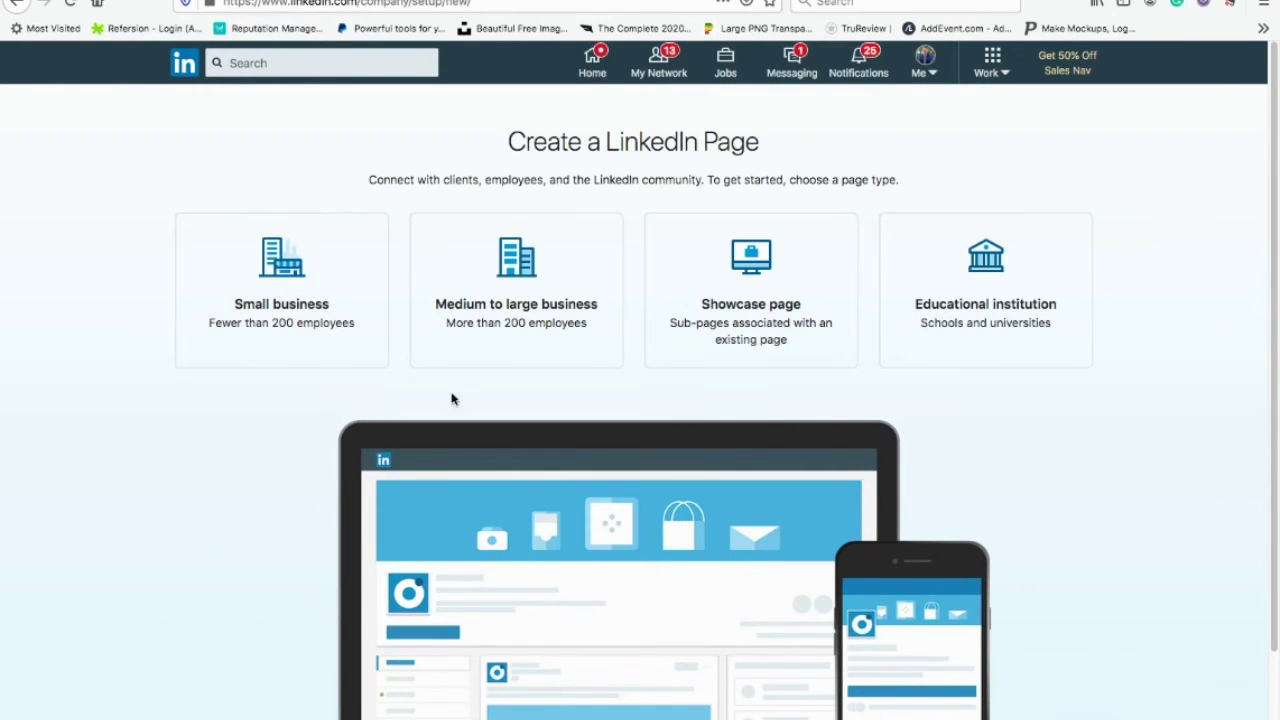
# Step: Choose Small business and enter company name 'The Speaker Tom' and website 'the speakertom.com'
pyautogui.click(281, 287)
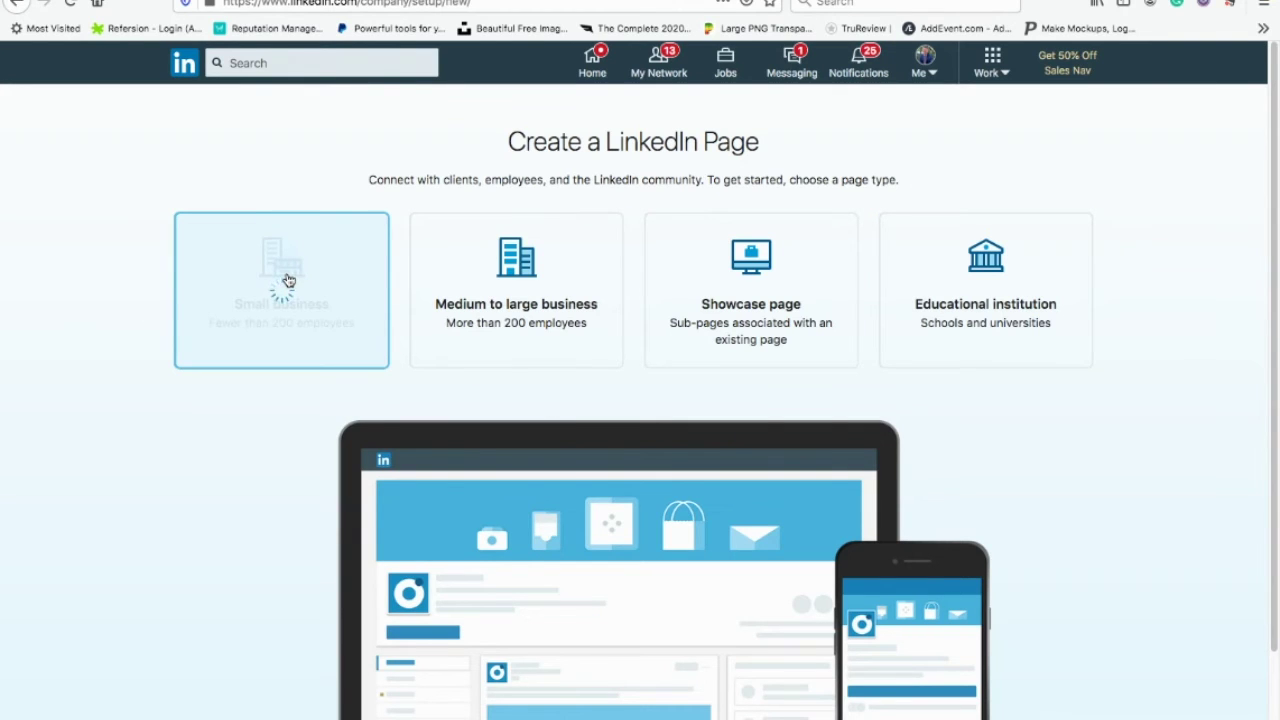
pyautogui.click(242, 324)
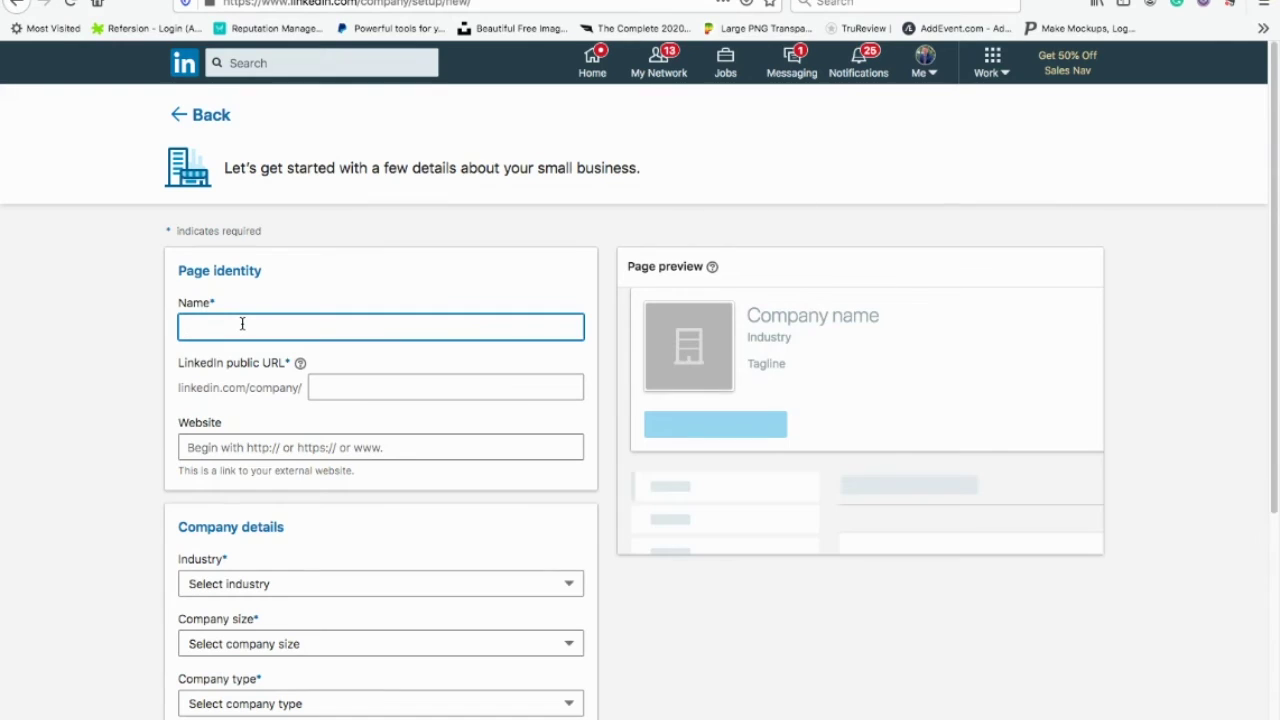
pyautogui.write('The')
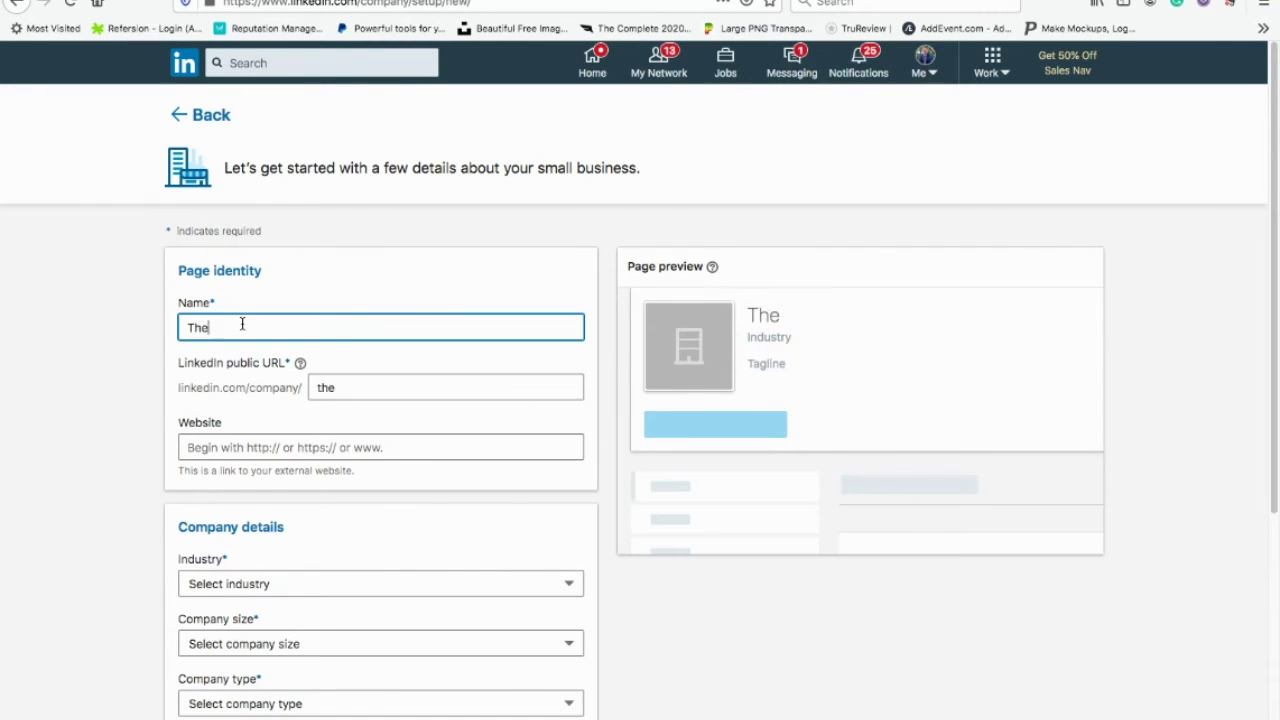
pyautogui.write(' Speaker ')
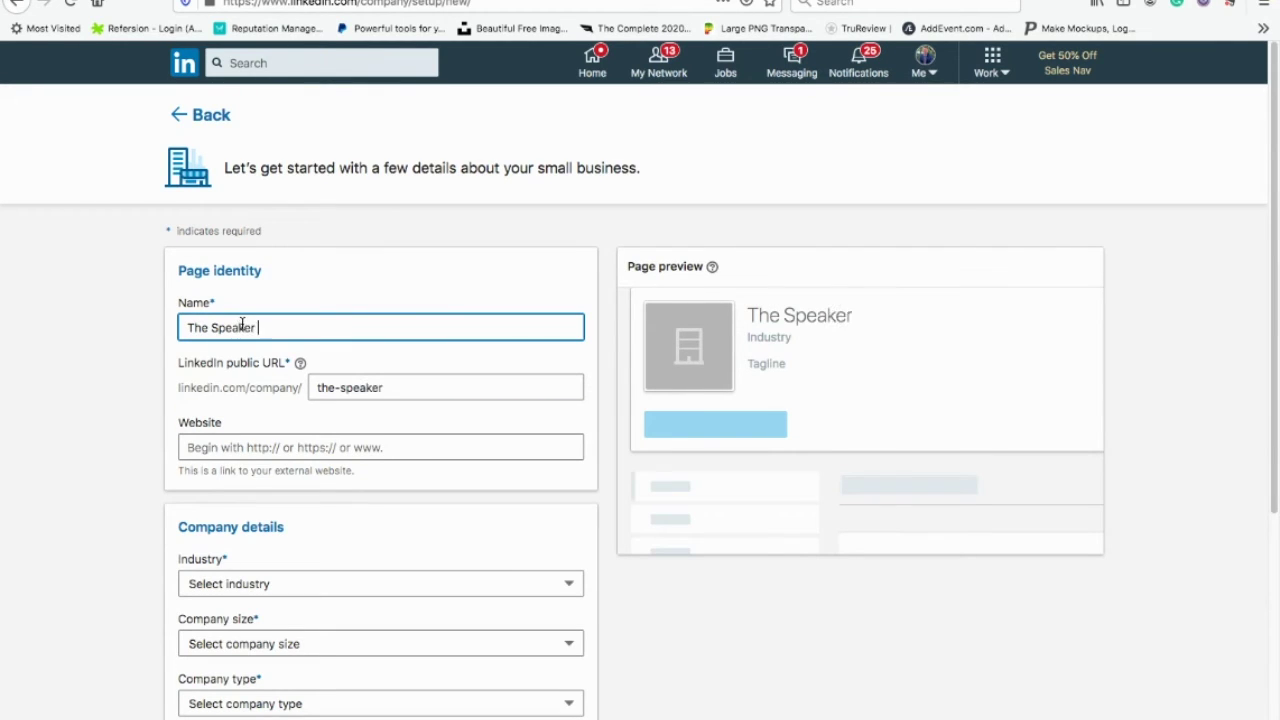
pyautogui.write('Tom')
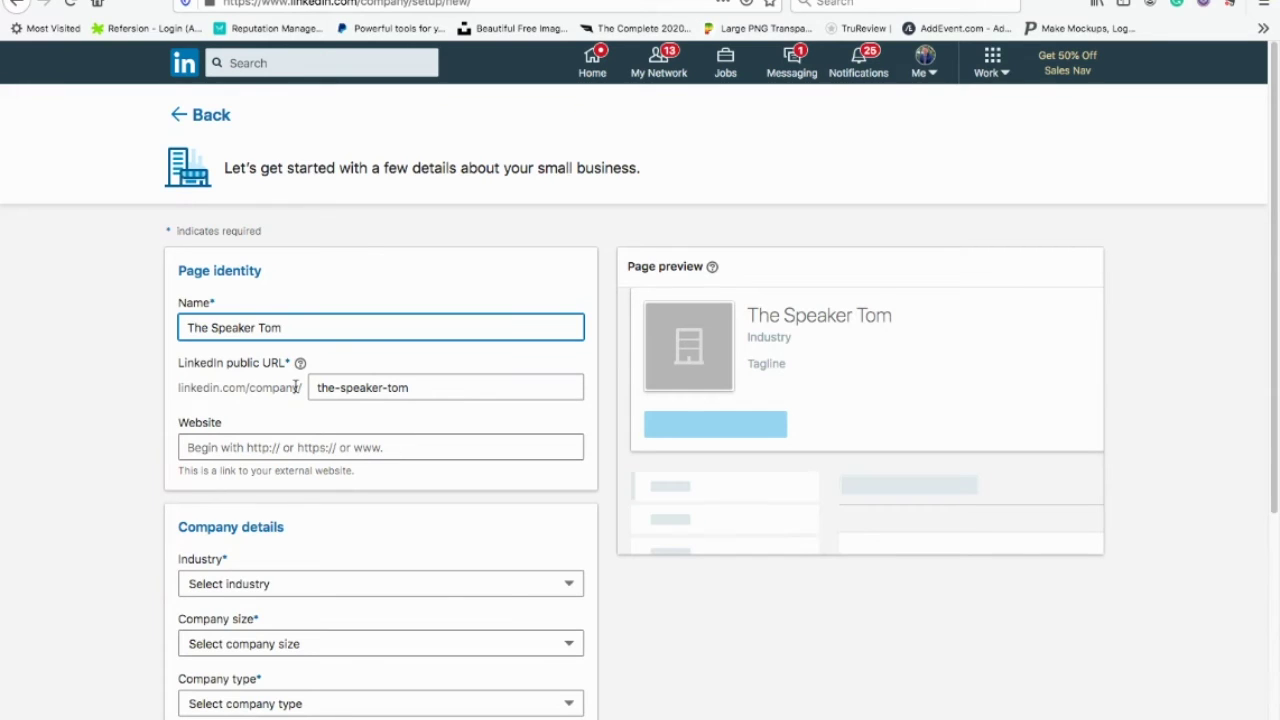
pyautogui.click(249, 447)
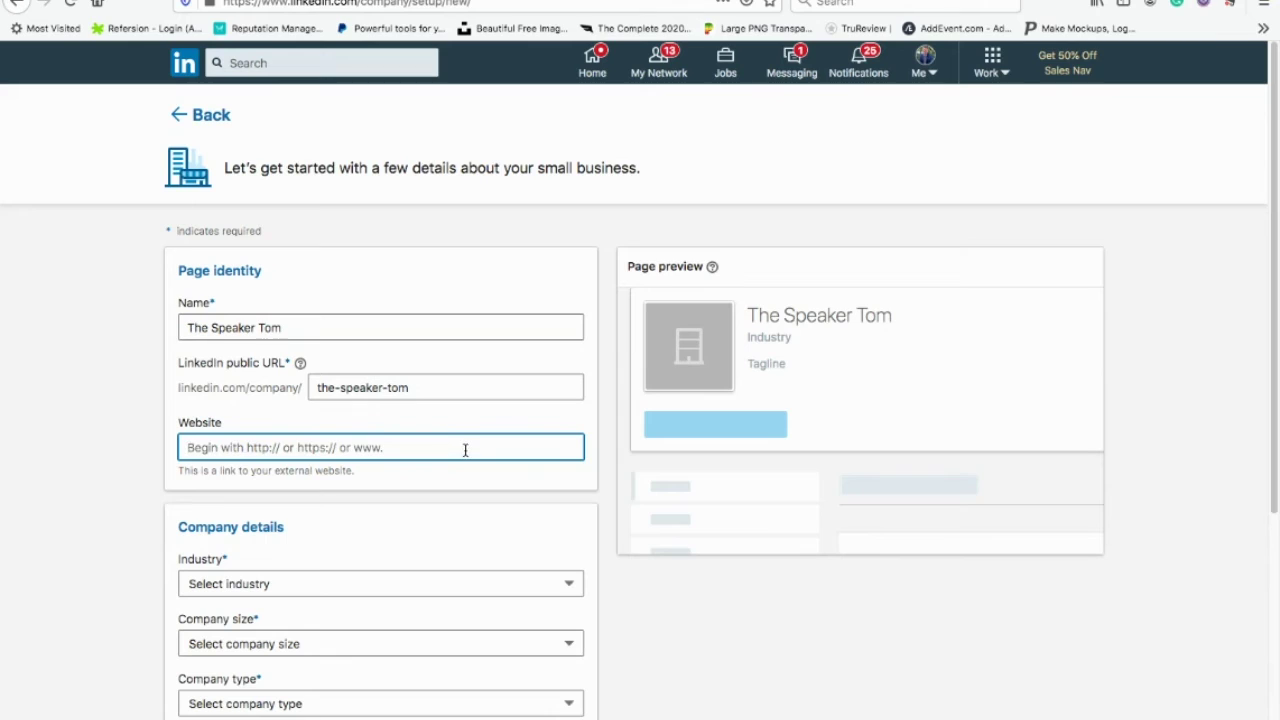
pyautogui.write('the ')
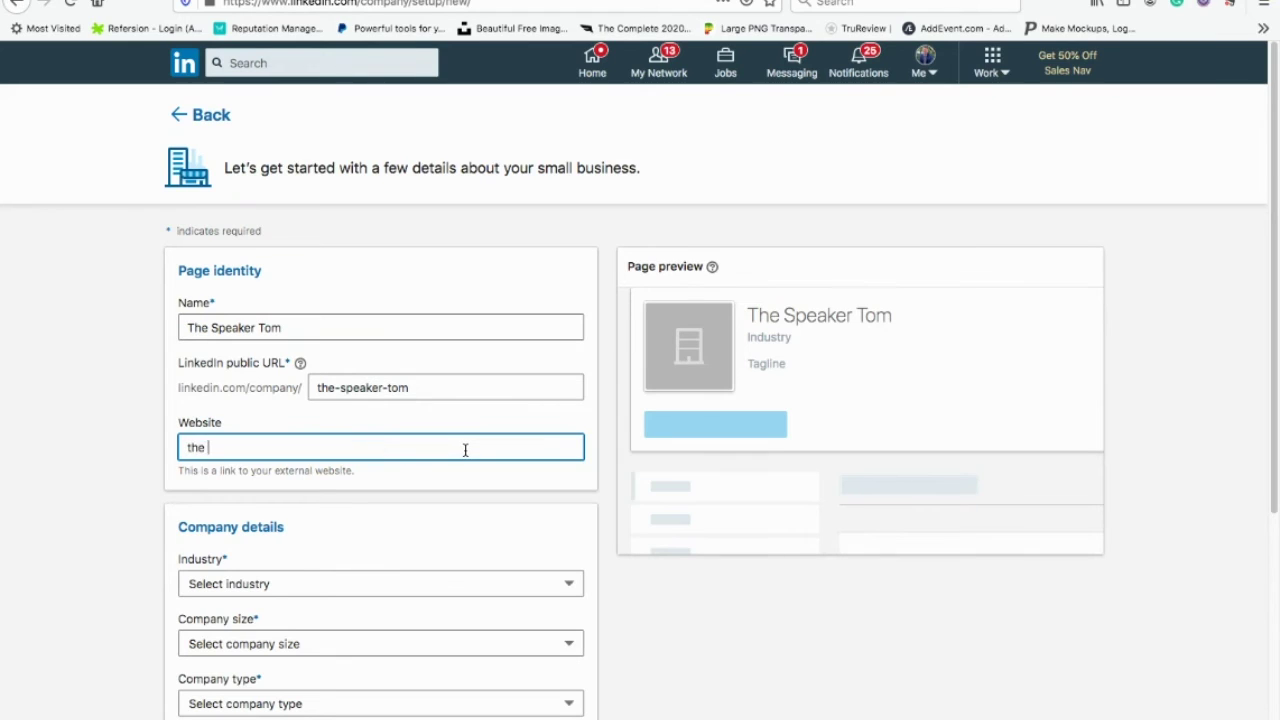
pyautogui.write('speakertom.com')
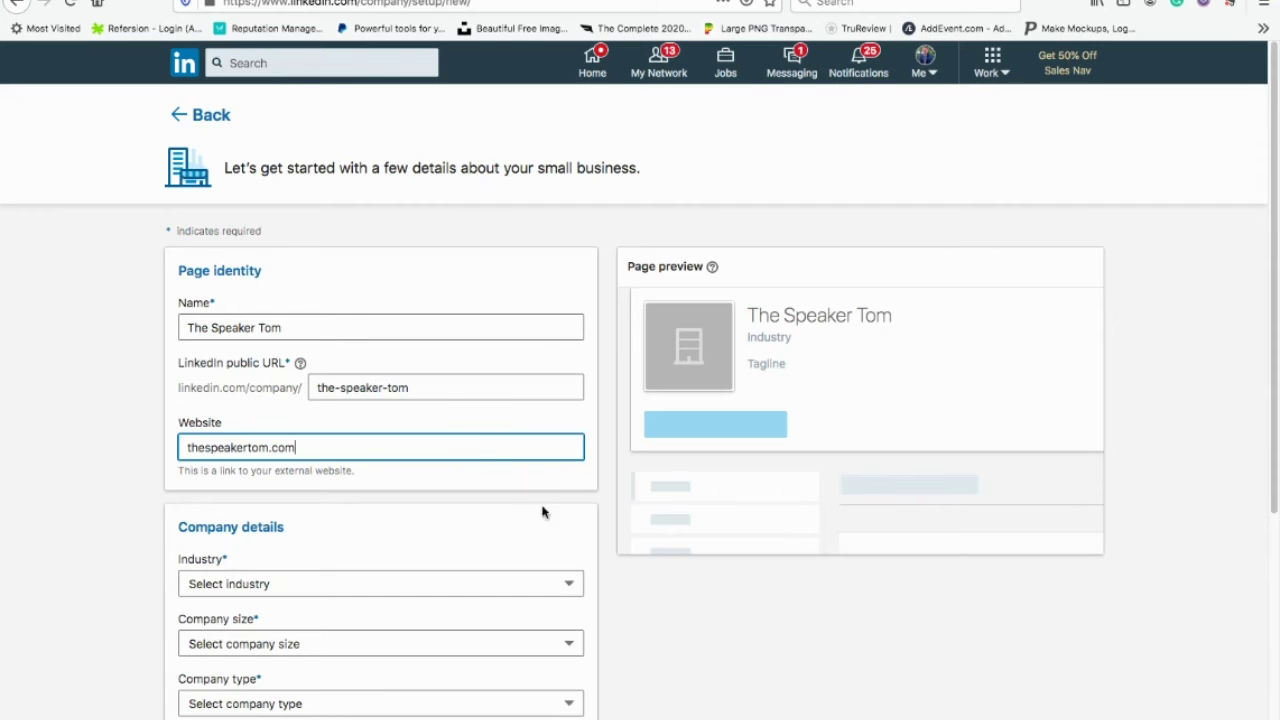
pyautogui.scroll(-5, 631, 520)
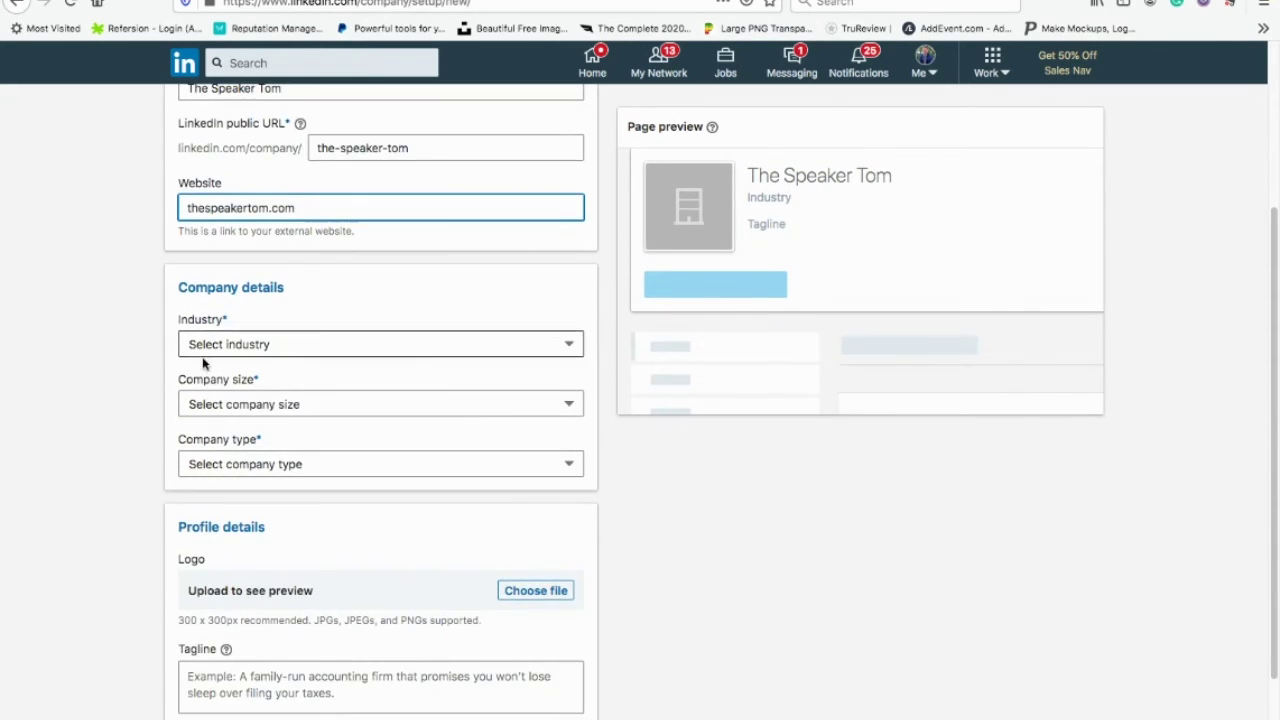
# Step: Set industry Entertainment, 0–1 employees, Sole proprietorship, confirm authority, and create the page
pyautogui.press('Tab')
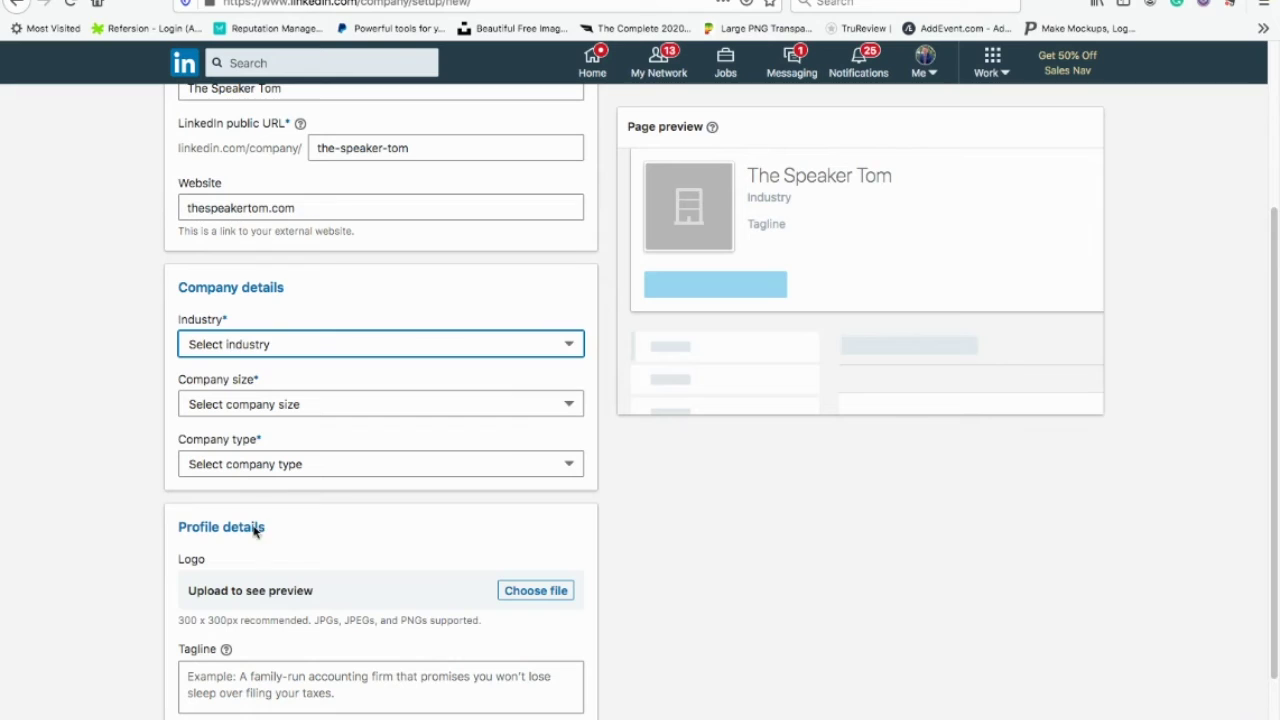
pyautogui.write('Entertainment')
pyautogui.press('Tab')
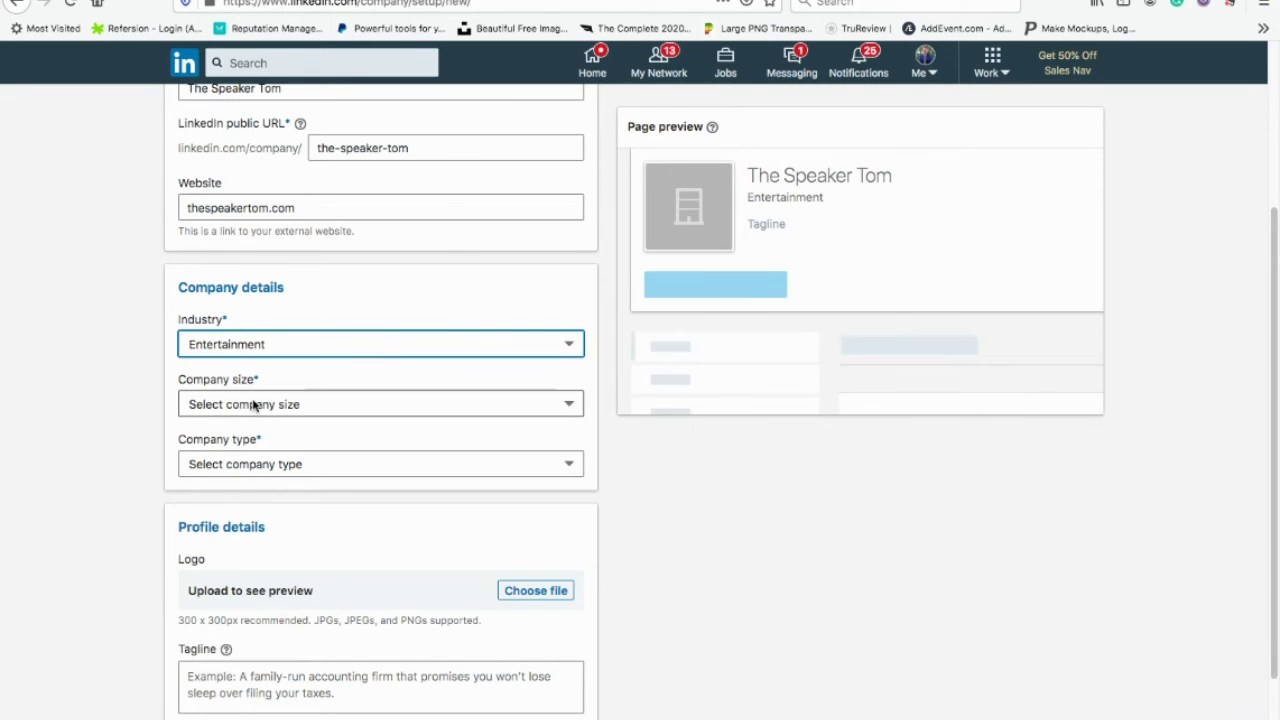
pyautogui.write('0-1 employees')
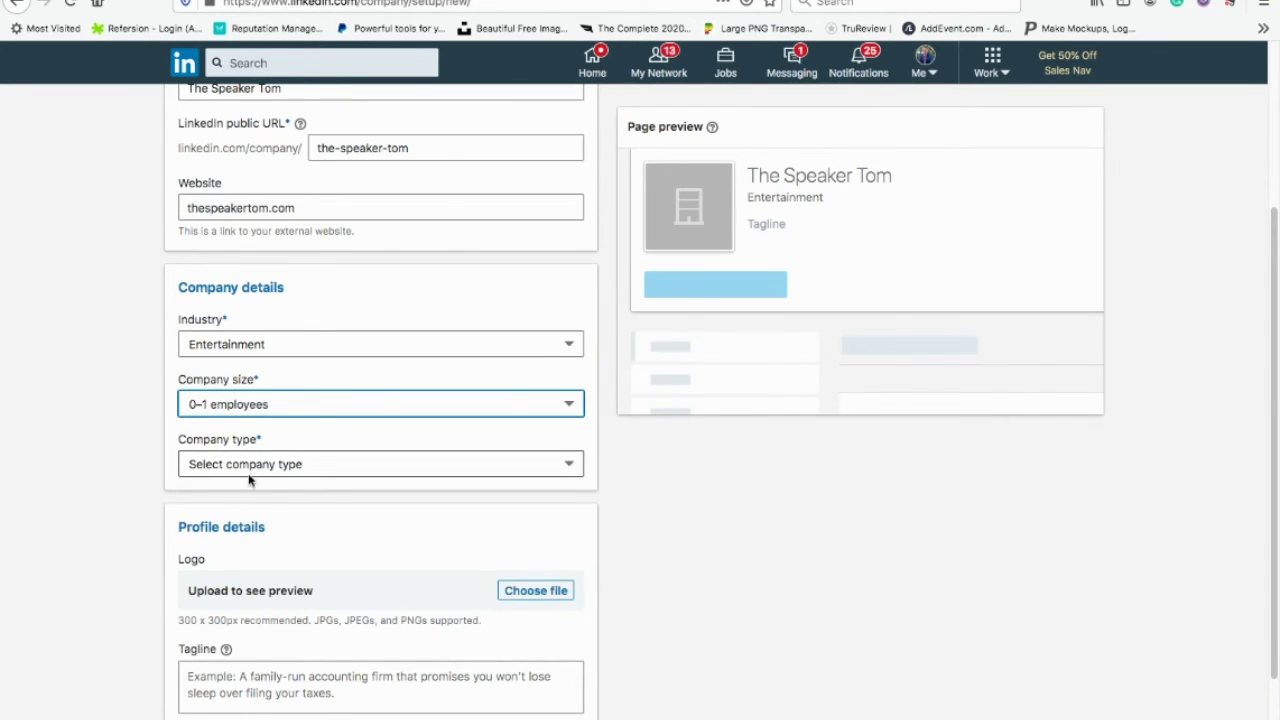
pyautogui.press('Tab')
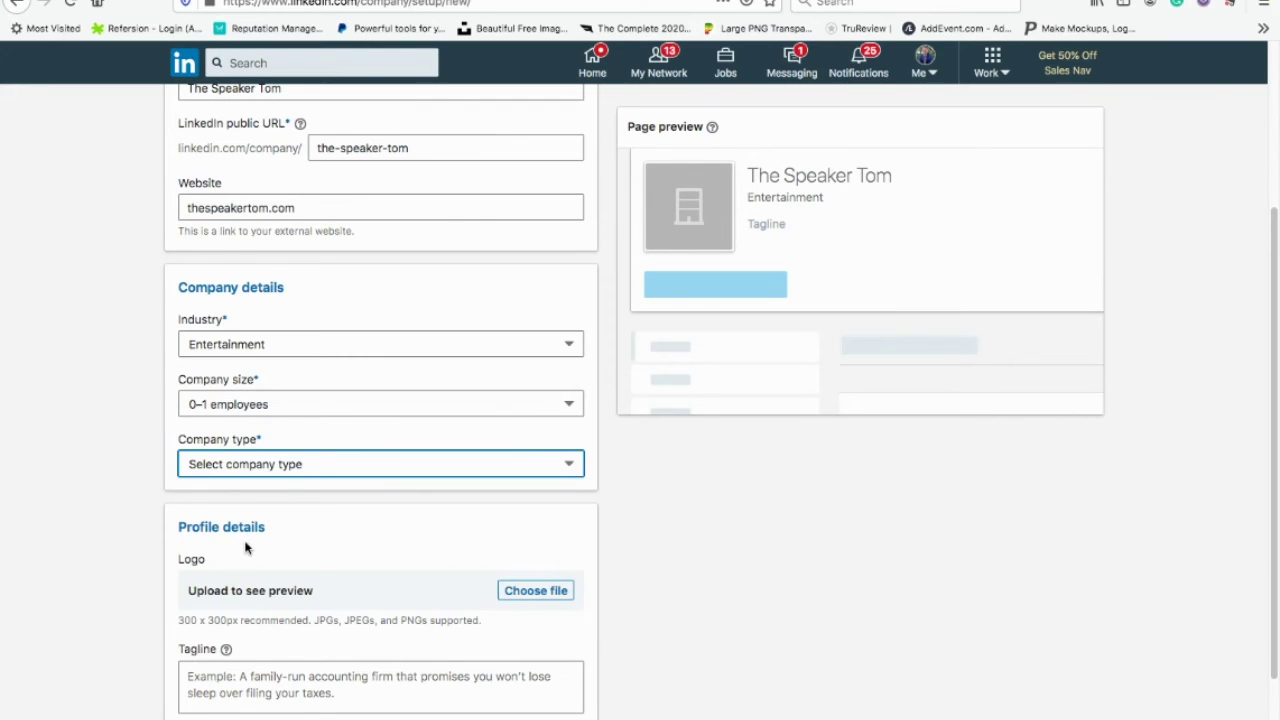
pyautogui.write('so')
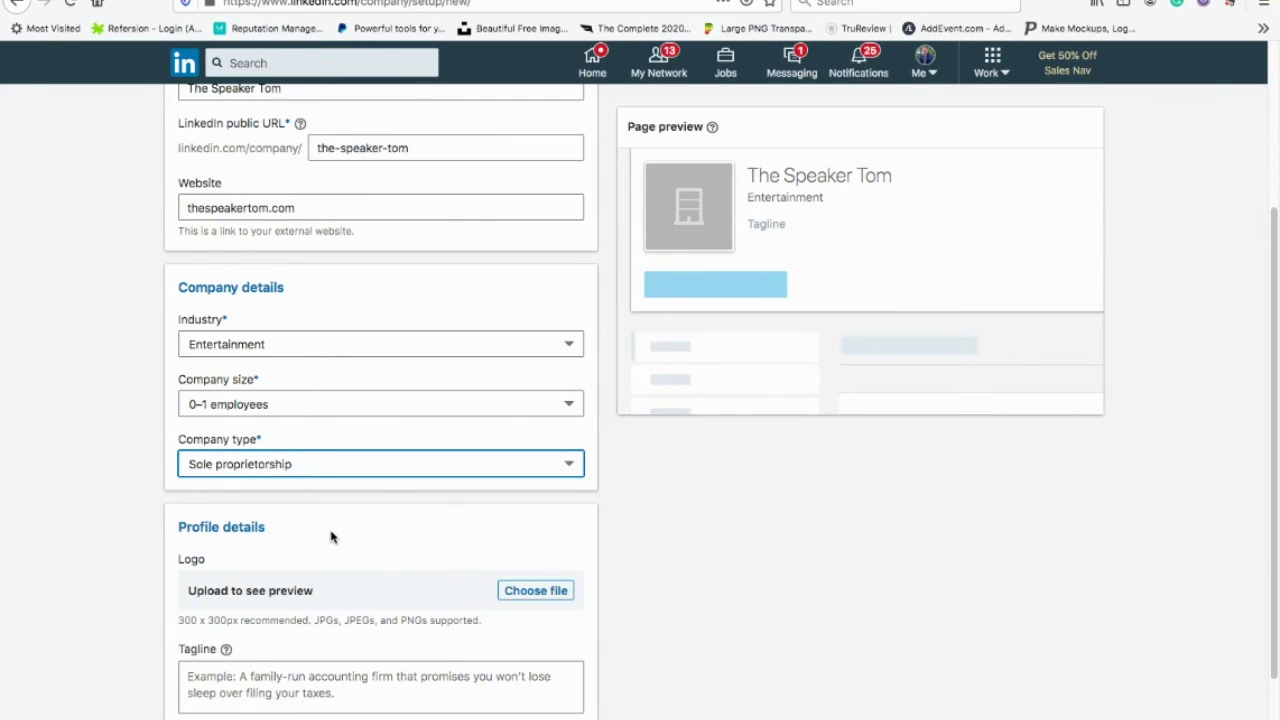
pyautogui.scroll(-2, 331, 537)
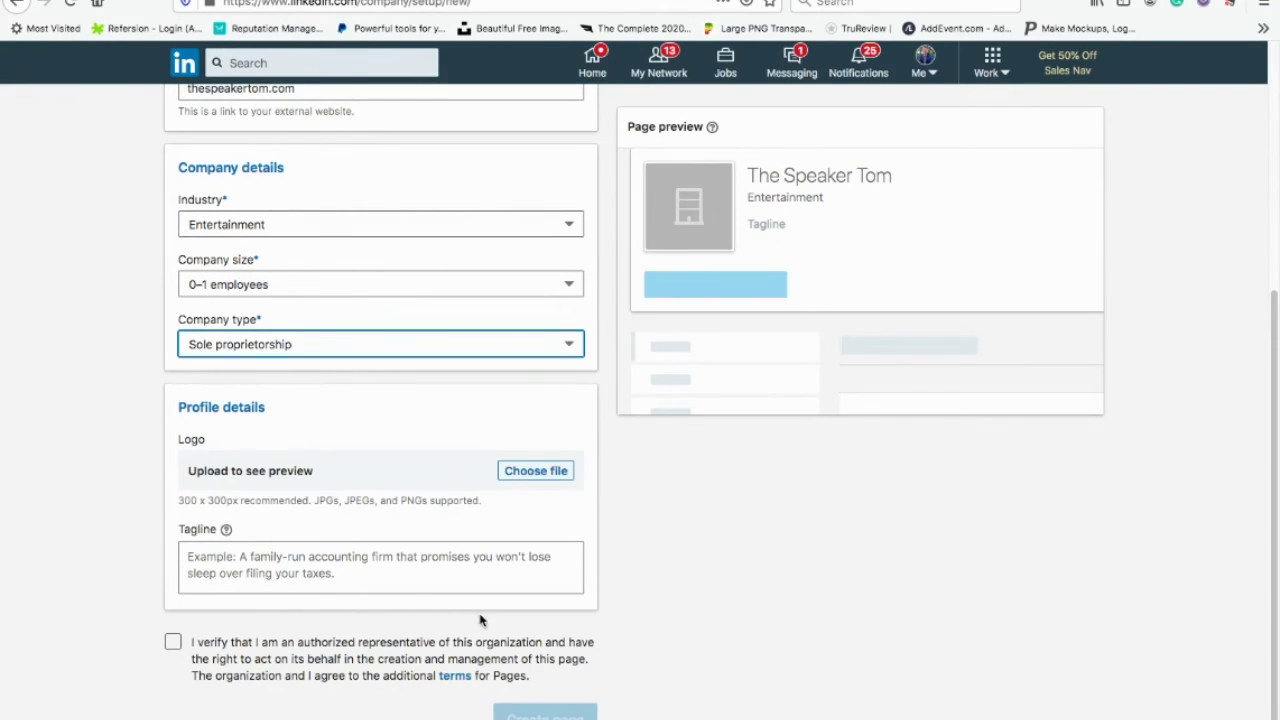
pyautogui.click(173, 642)
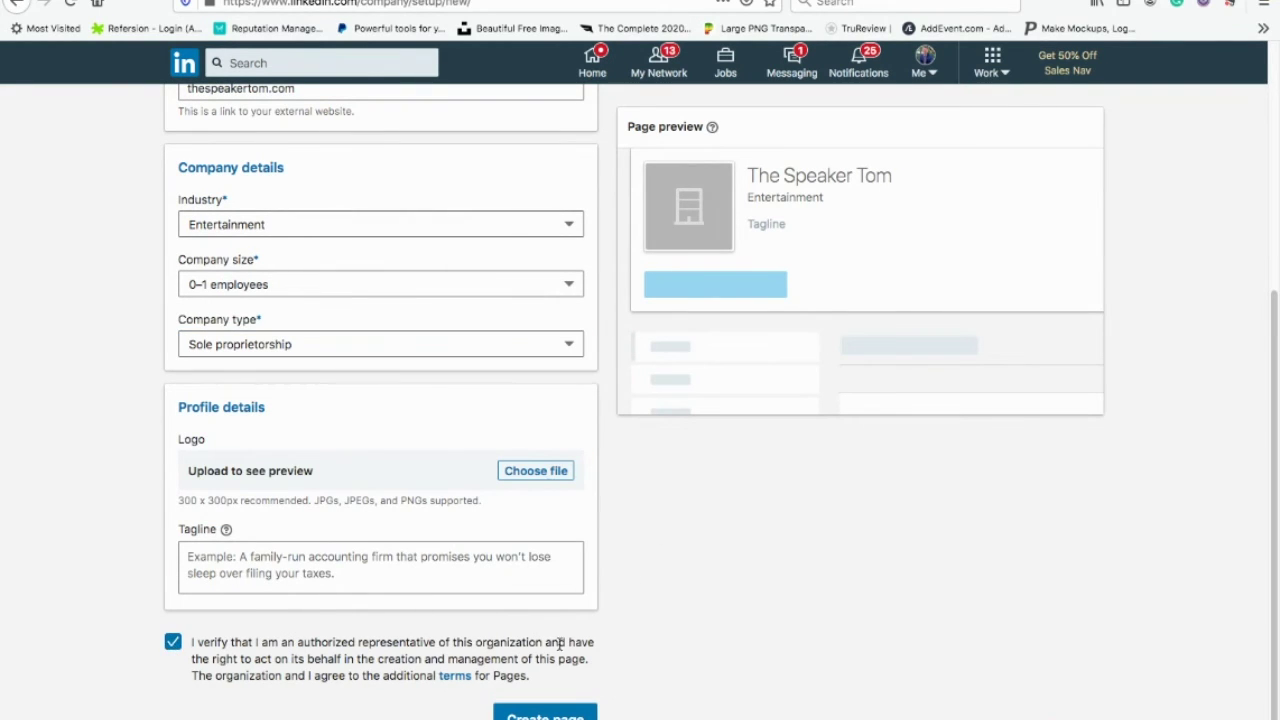
pyautogui.scroll(3, 886, 540)
pyautogui.scroll(-3, 886, 540)
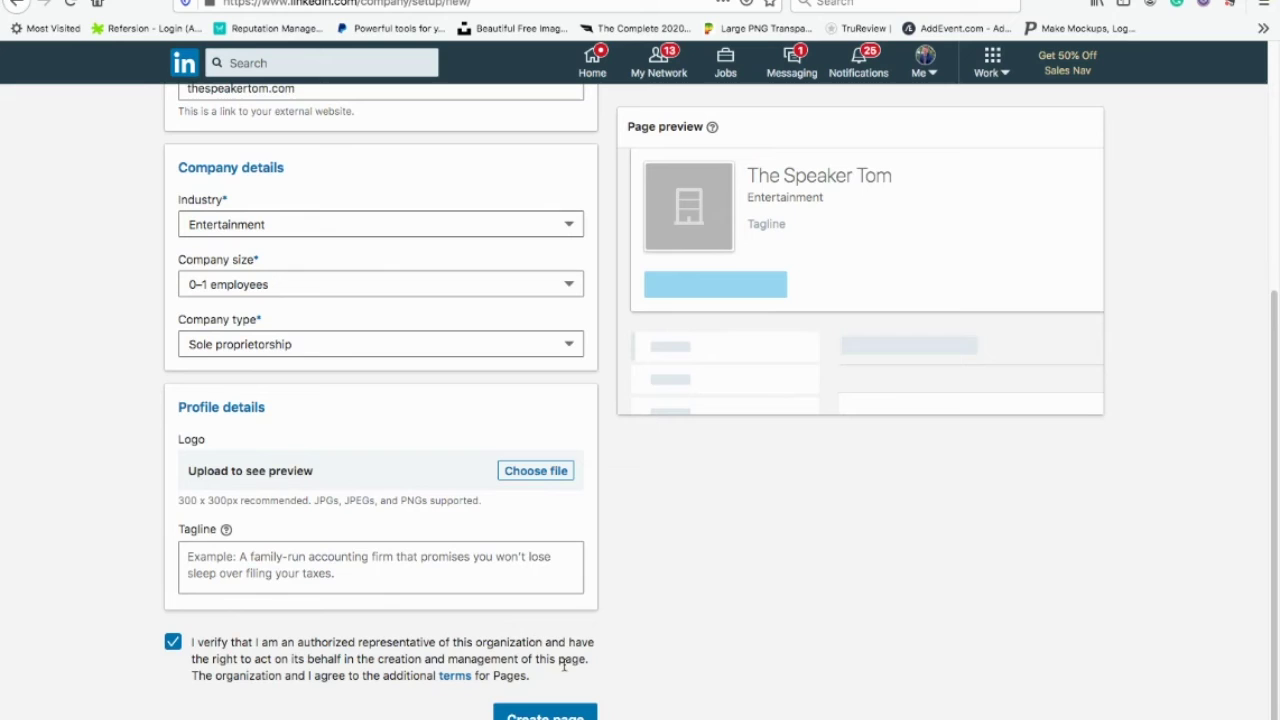
pyautogui.click(531, 714)
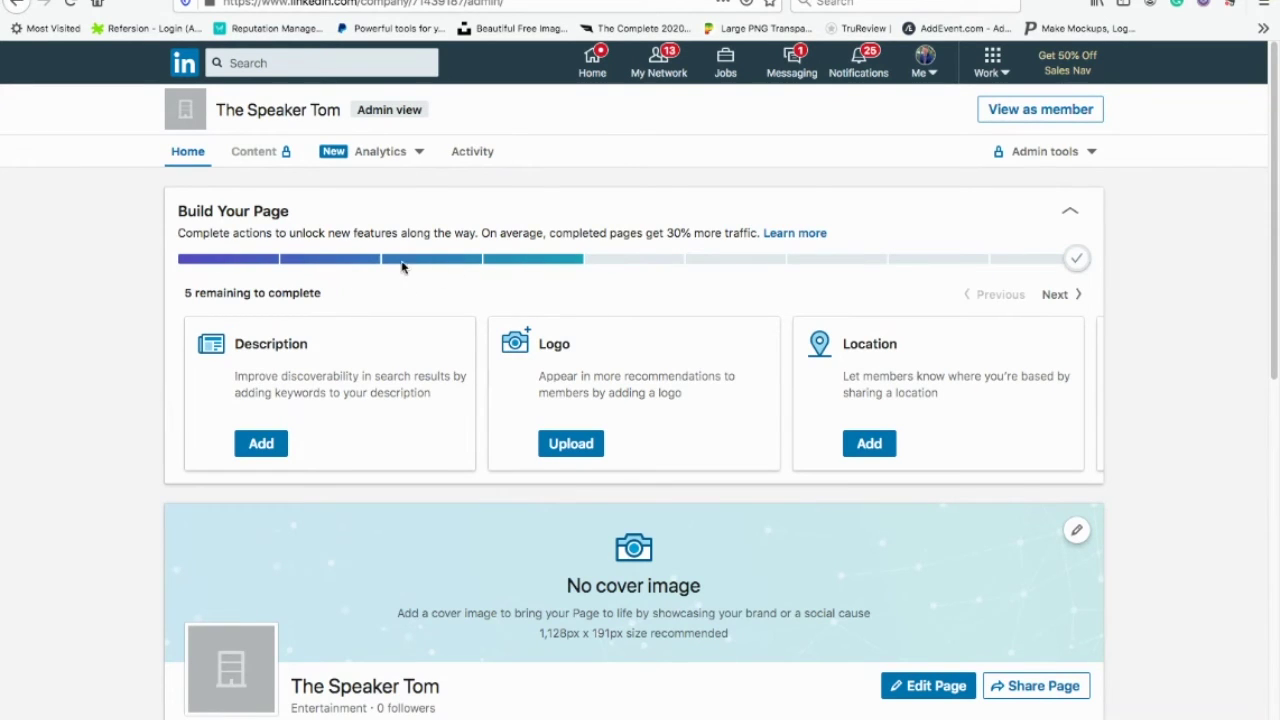
# Step: Review The Speaker Tom's new LinkedIn admin view before moving to Pinterest
pyautogui.moveTo(1085, 263)
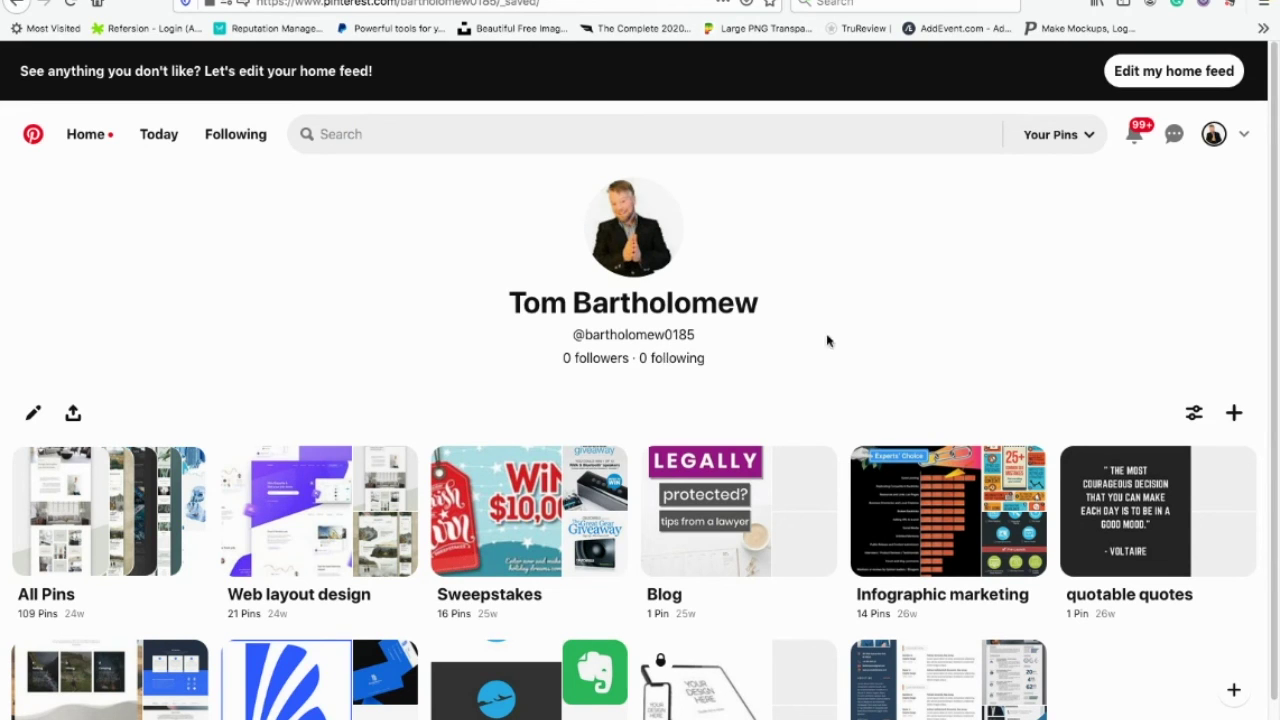
pyautogui.click(1244, 137)
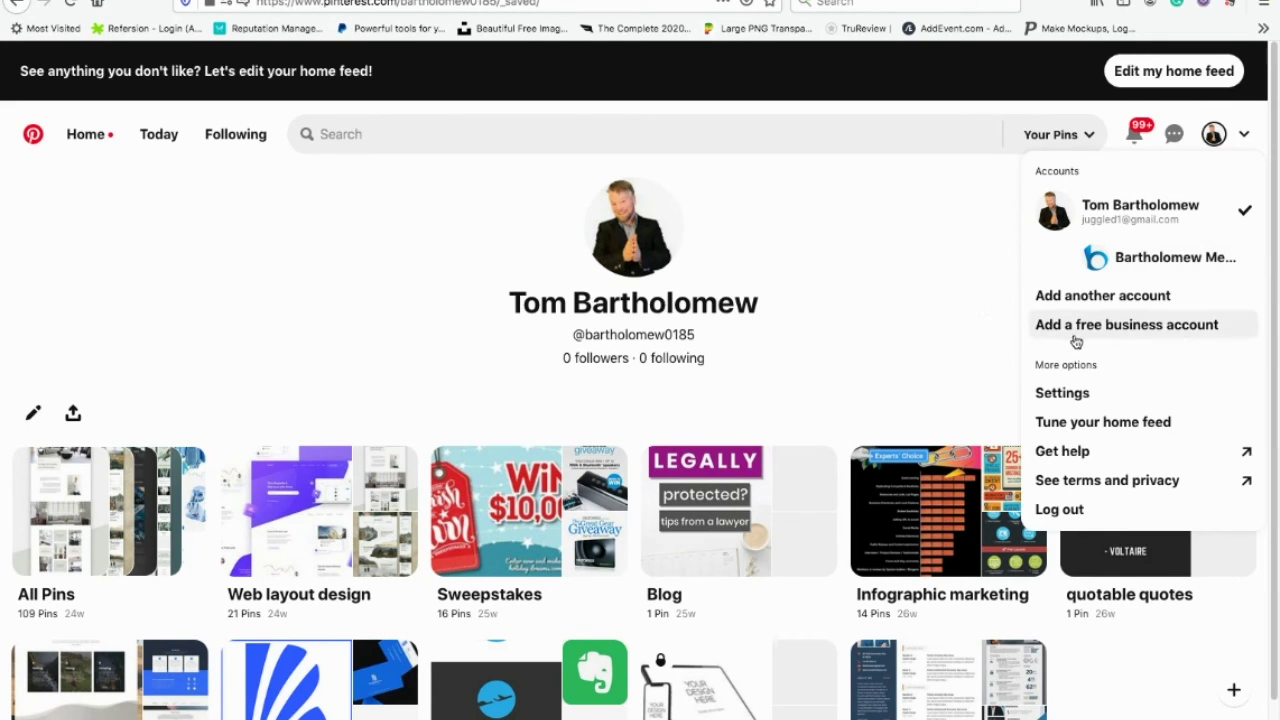
pyautogui.click(780, 311)
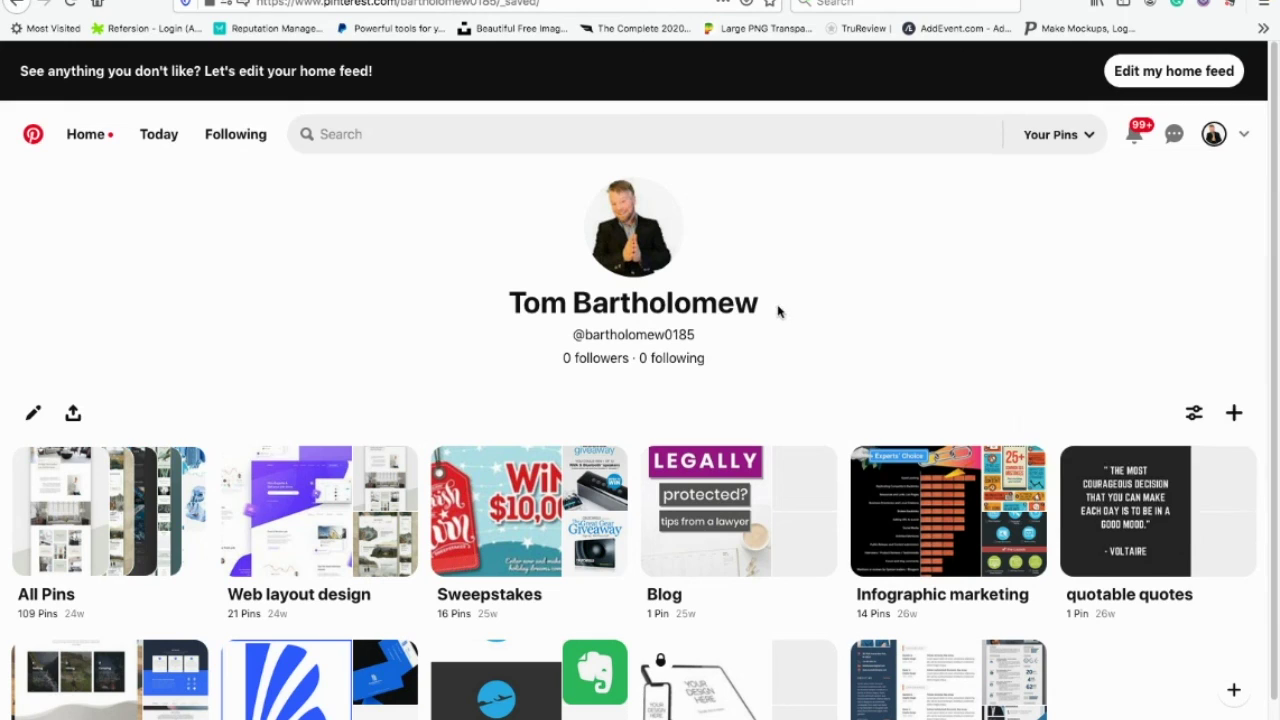
pyautogui.click(1244, 135)
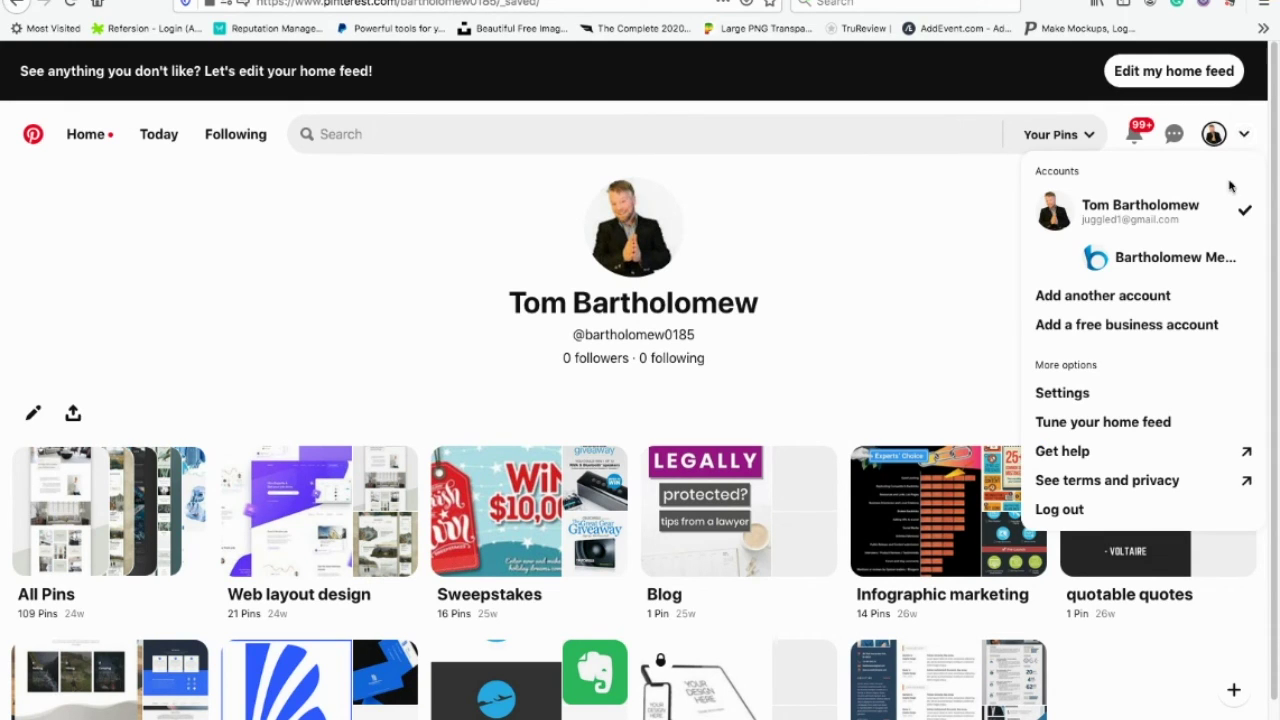
pyautogui.click(1097, 326)
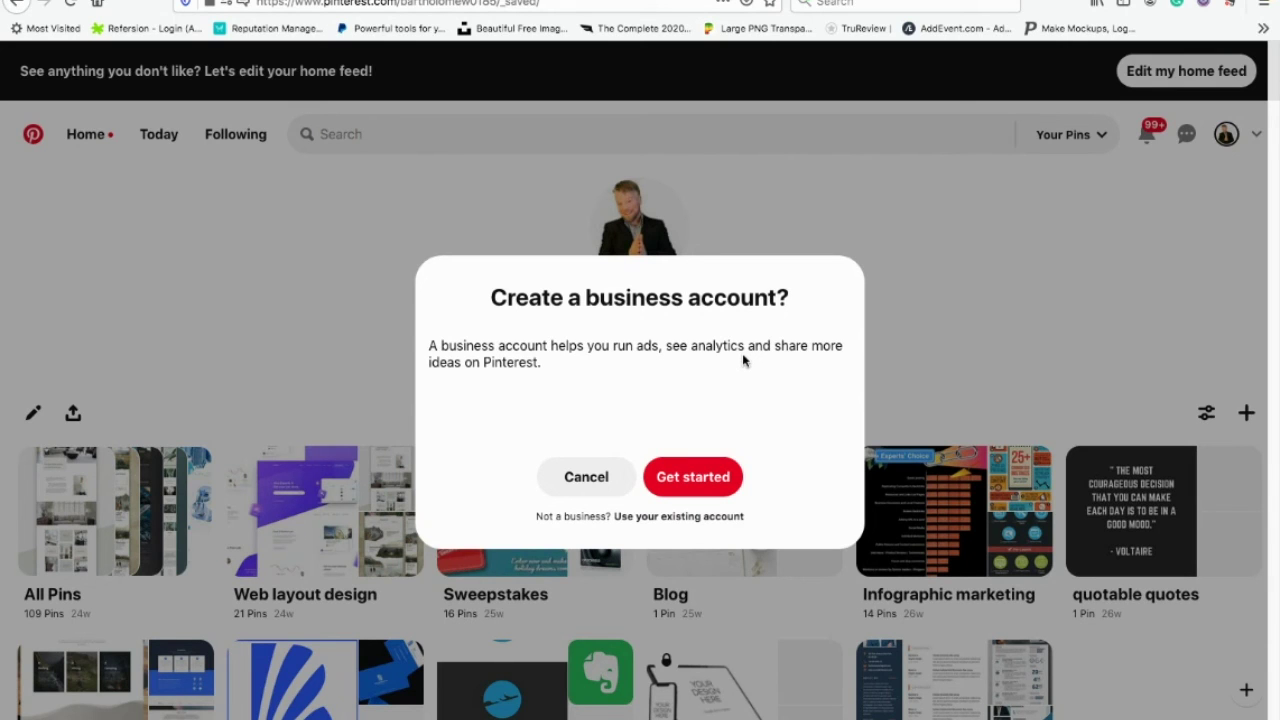
# Step: Name the business 'The Speaker Tom' with website thespeakertom.com and continue
pyautogui.click(703, 482)
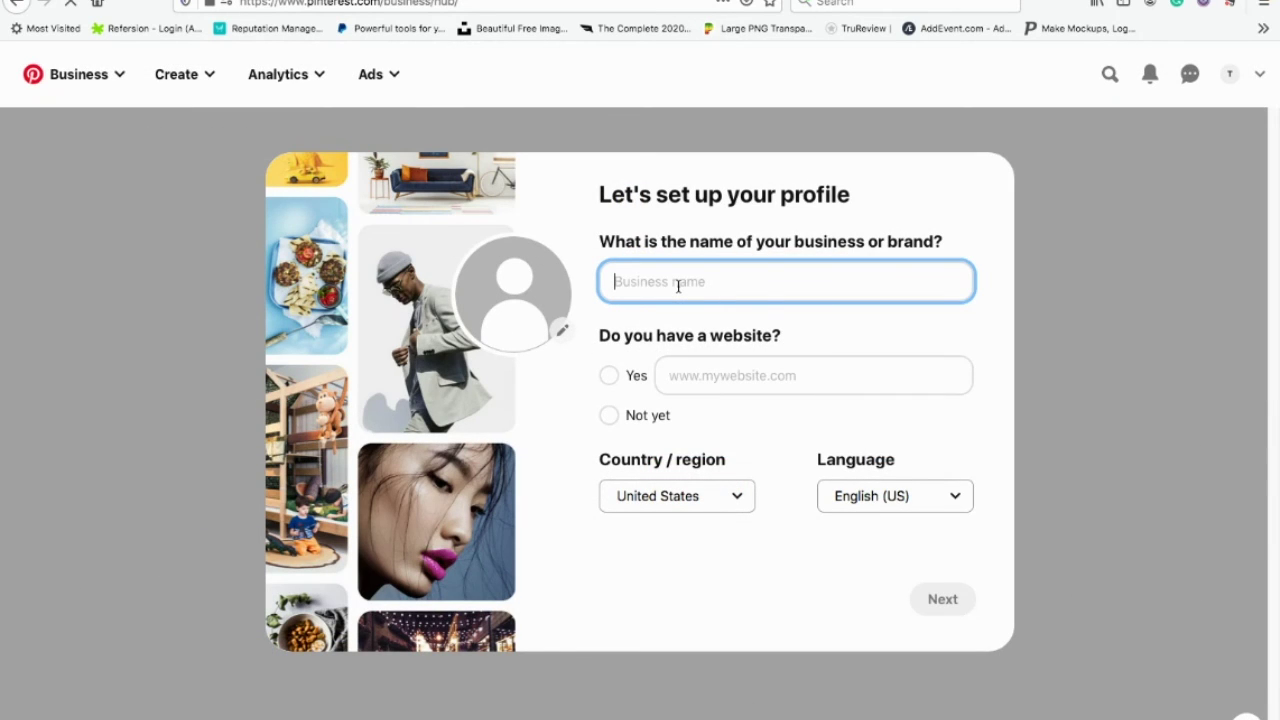
pyautogui.write('The Speaker ')
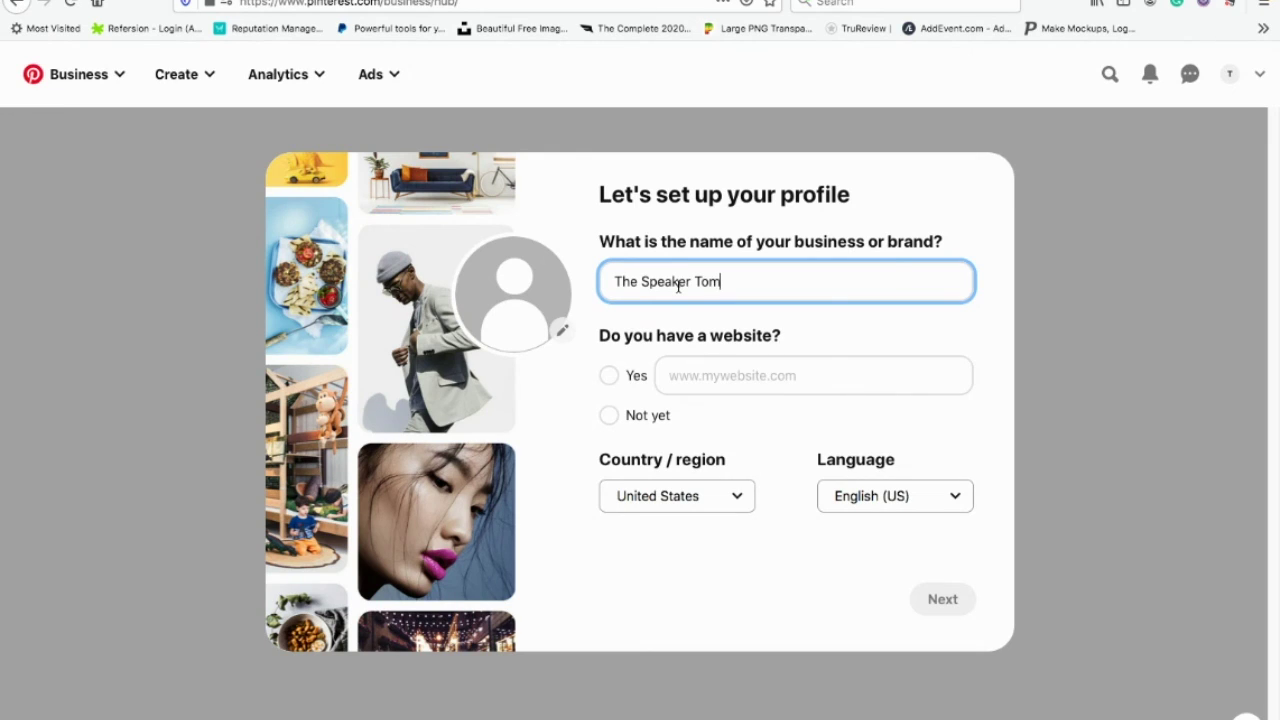
pyautogui.write('Tom')
pyautogui.click(608, 376)
pyautogui.click(708, 370)
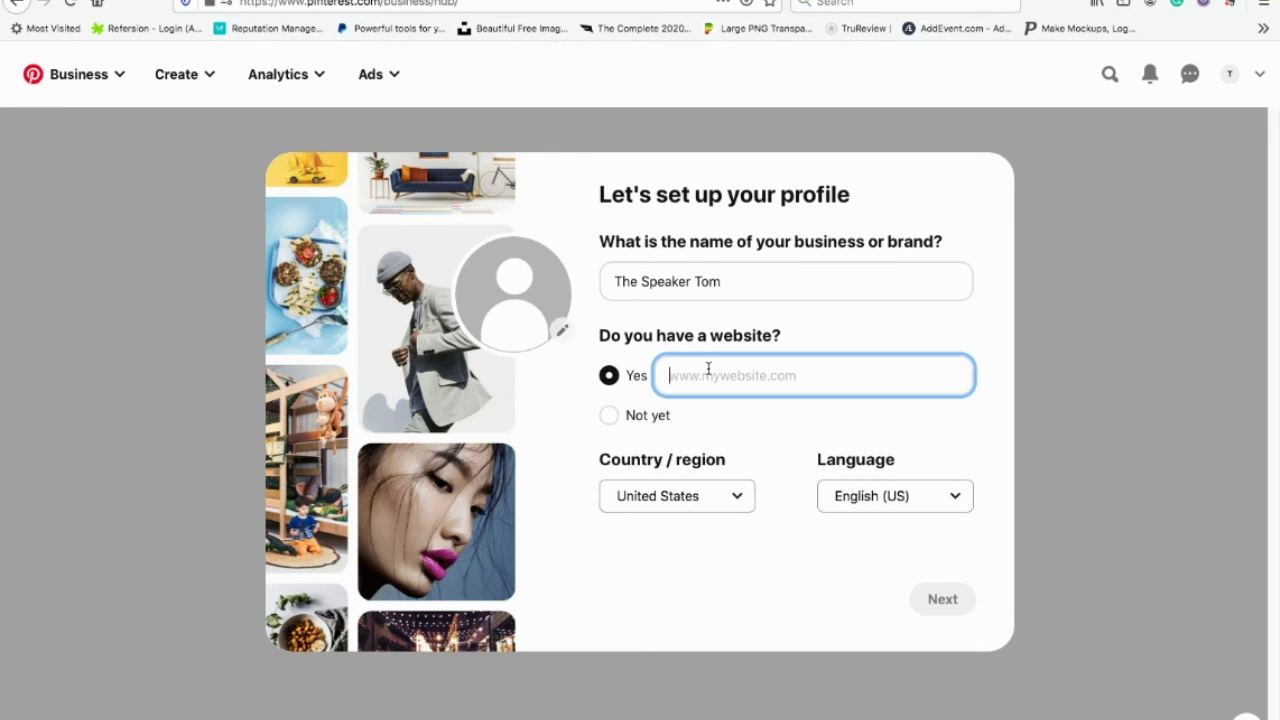
pyautogui.write('thespeakertom.com')
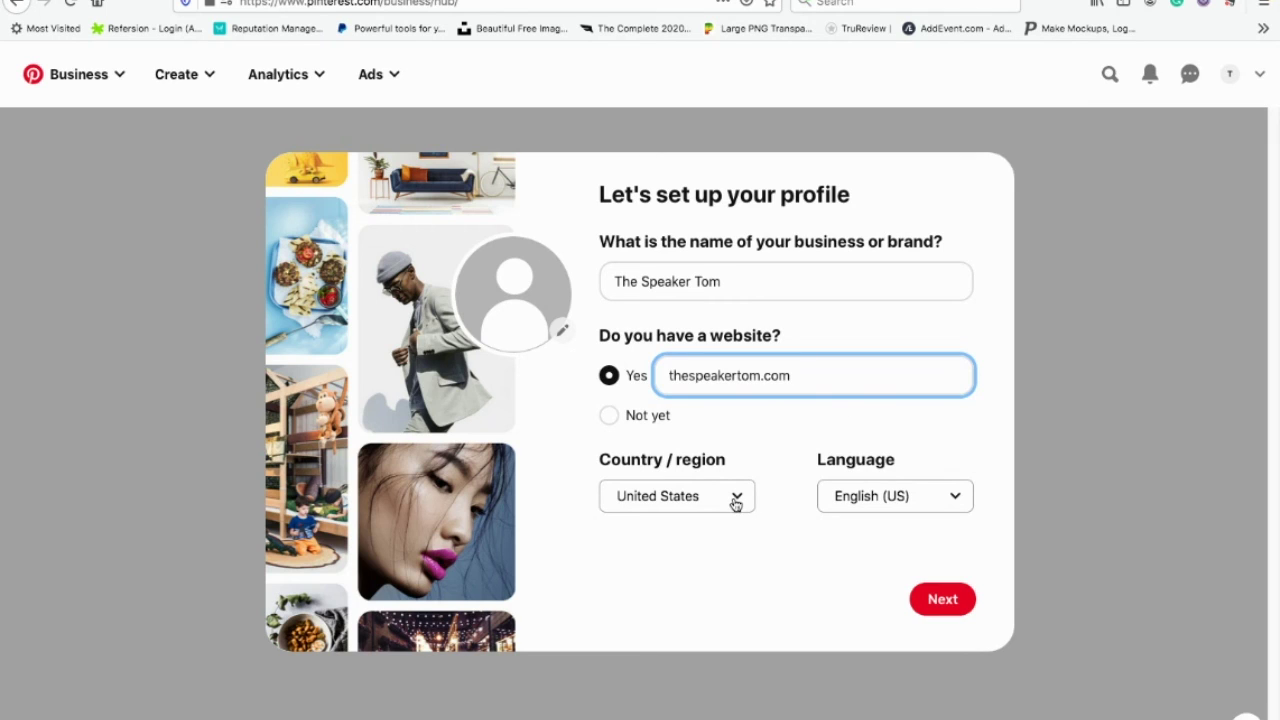
pyautogui.click(945, 599)
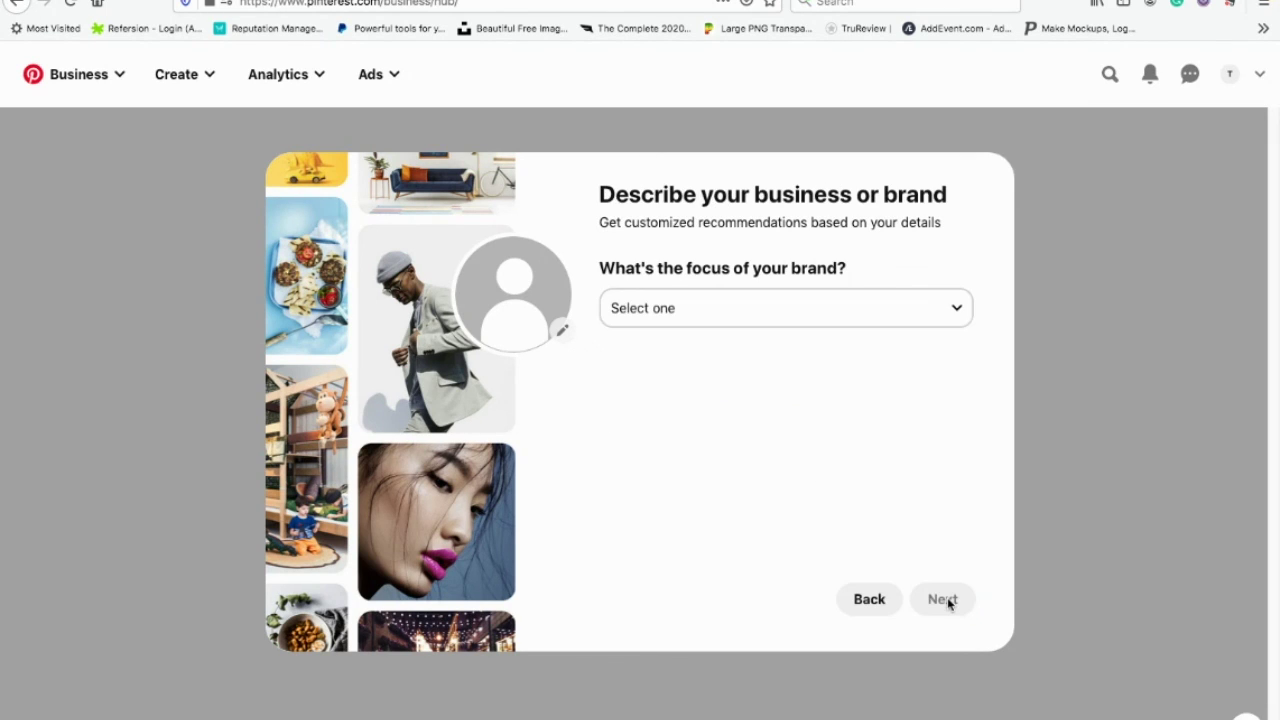
# Step: Set brand focus Education and type Creator, Influencer, Public Figure or Celebrity, then skip onboarding
pyautogui.click(929, 301)
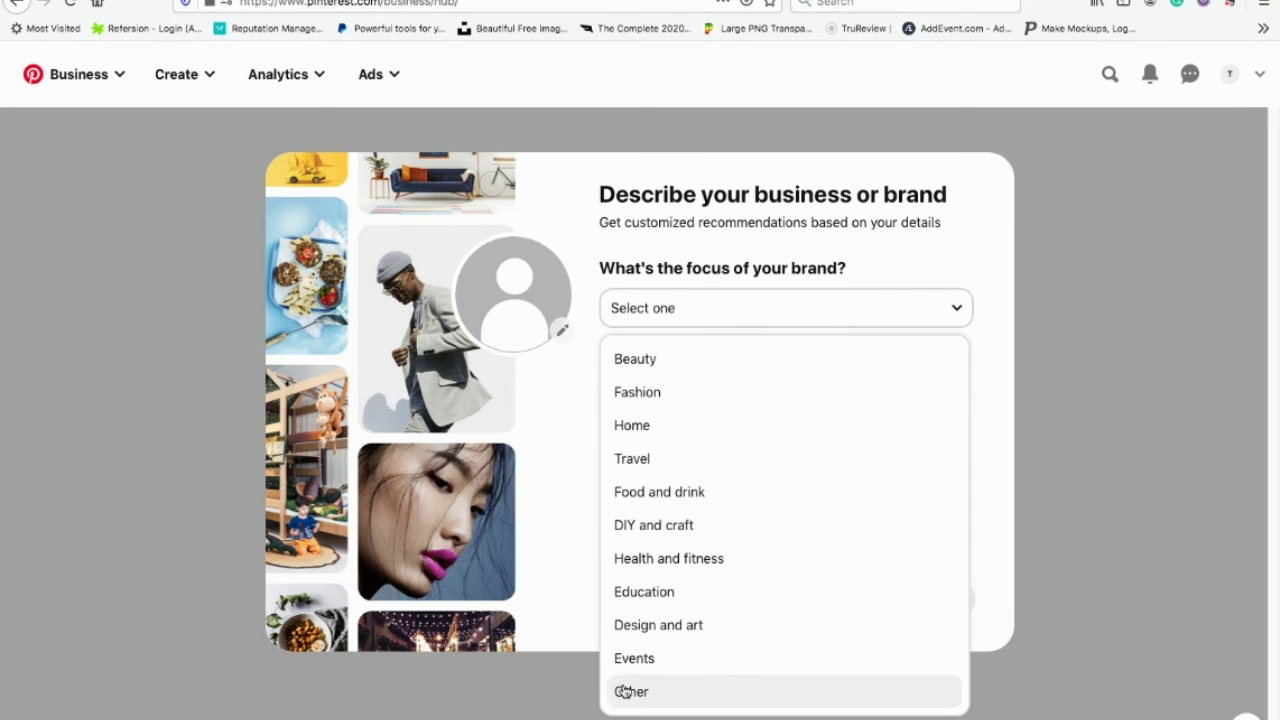
pyautogui.click(650, 594)
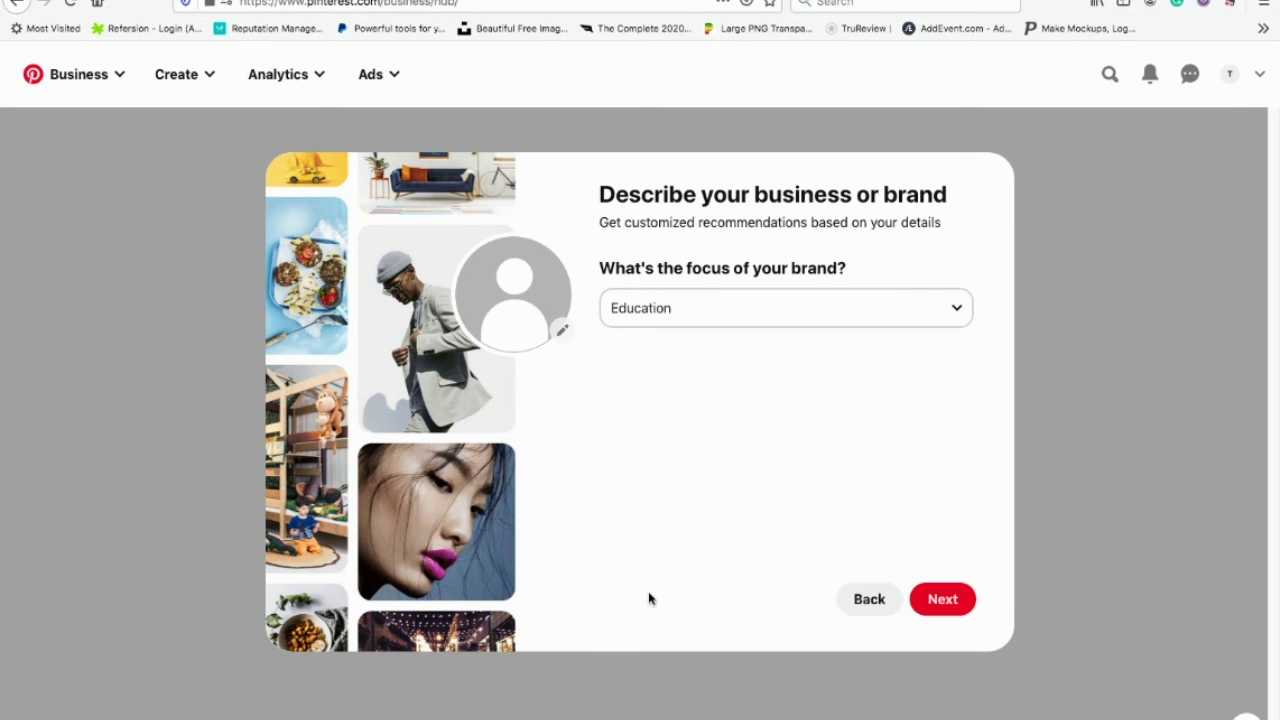
pyautogui.click(942, 600)
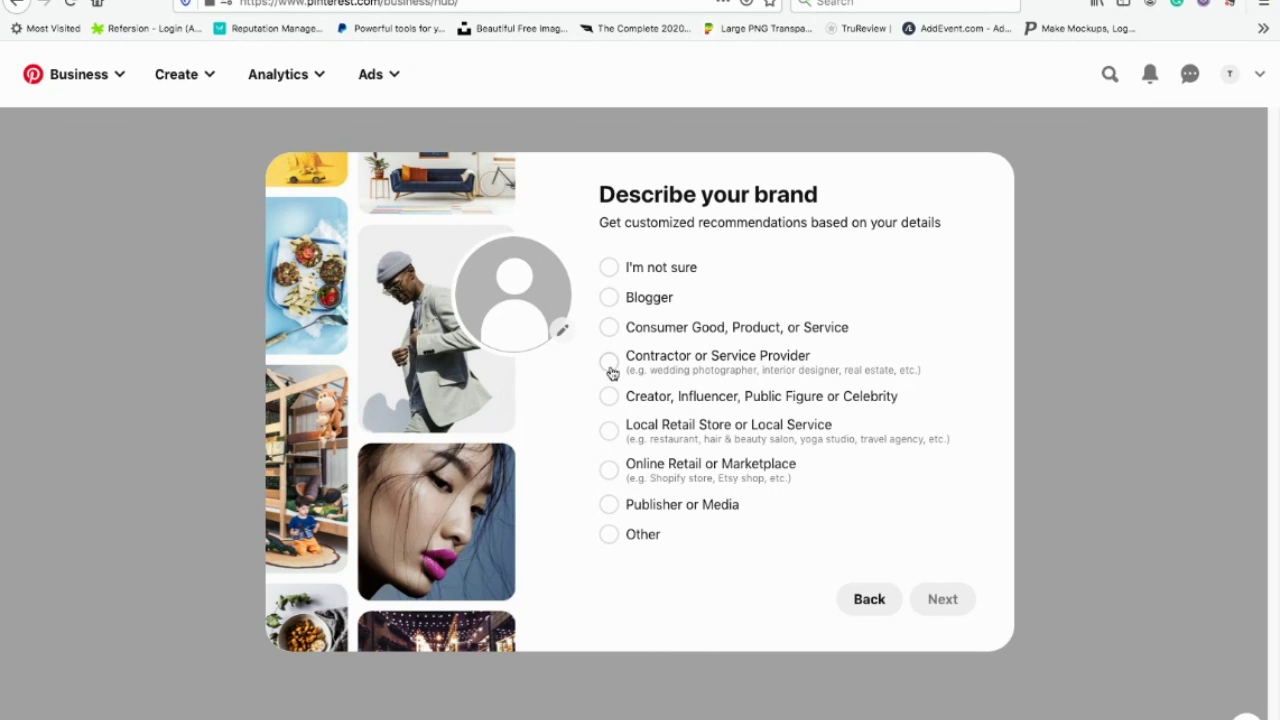
pyautogui.click(626, 403)
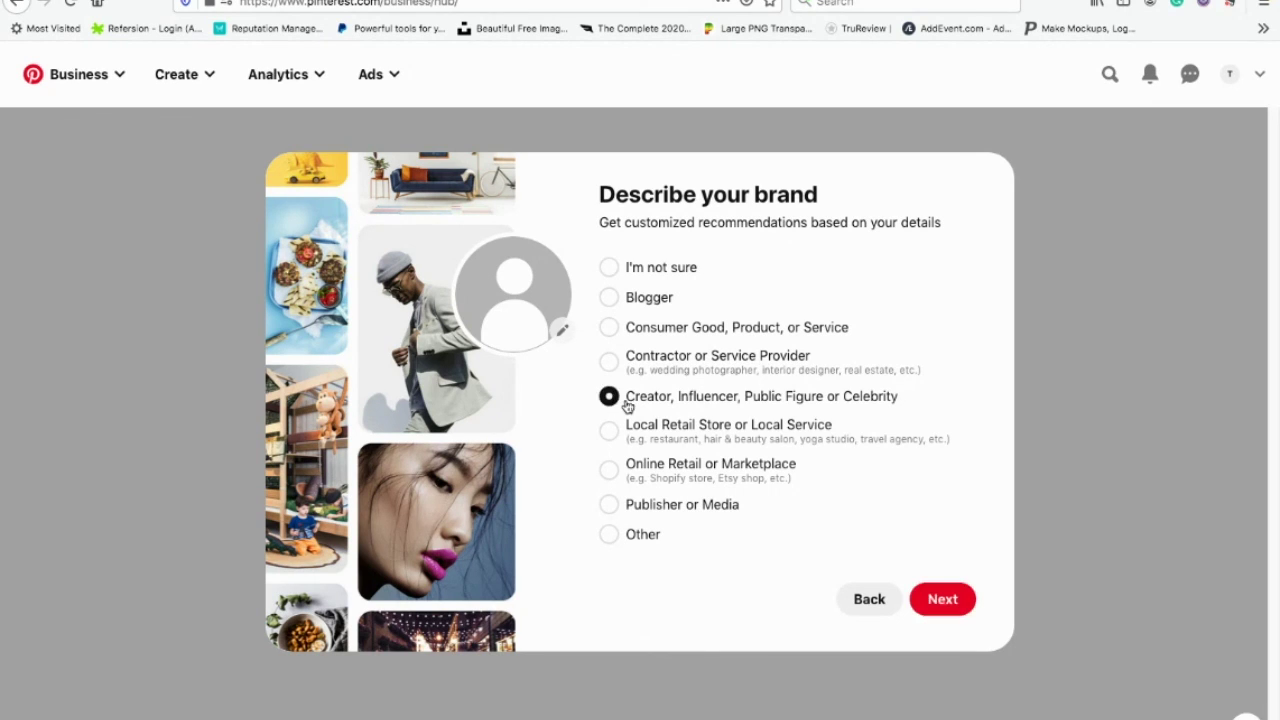
pyautogui.click(952, 599)
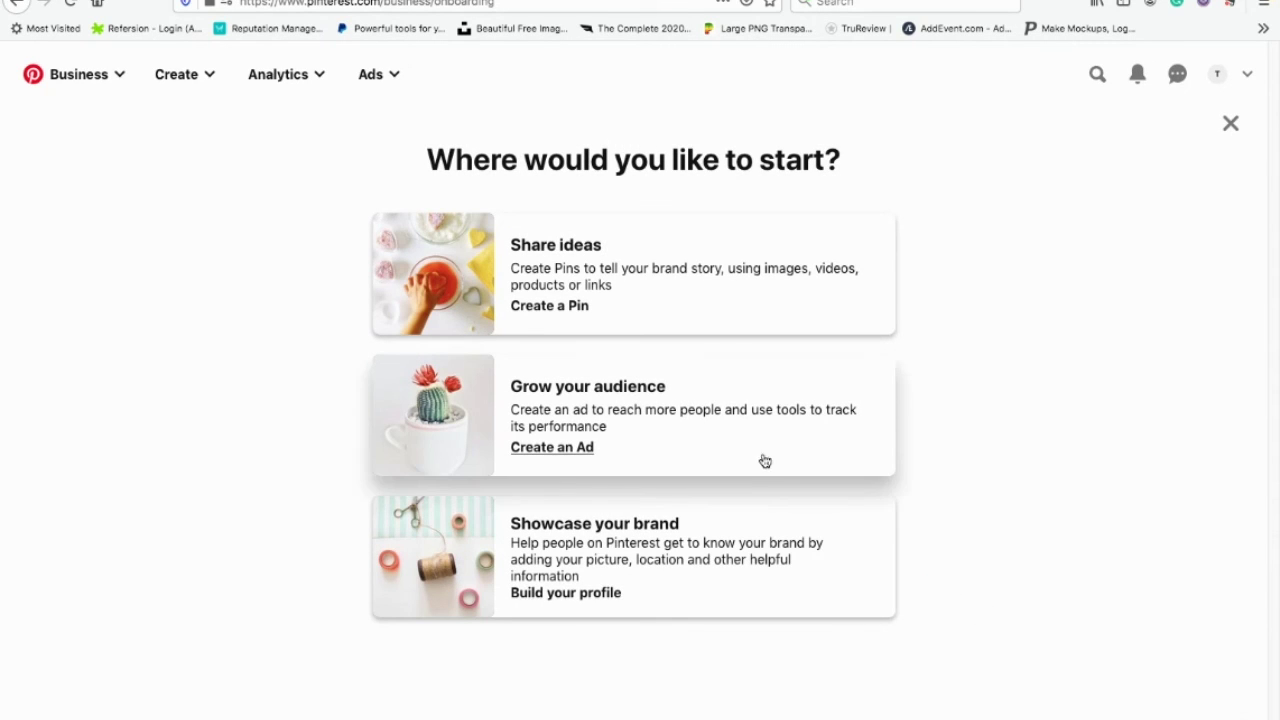
pyautogui.click(1232, 124)
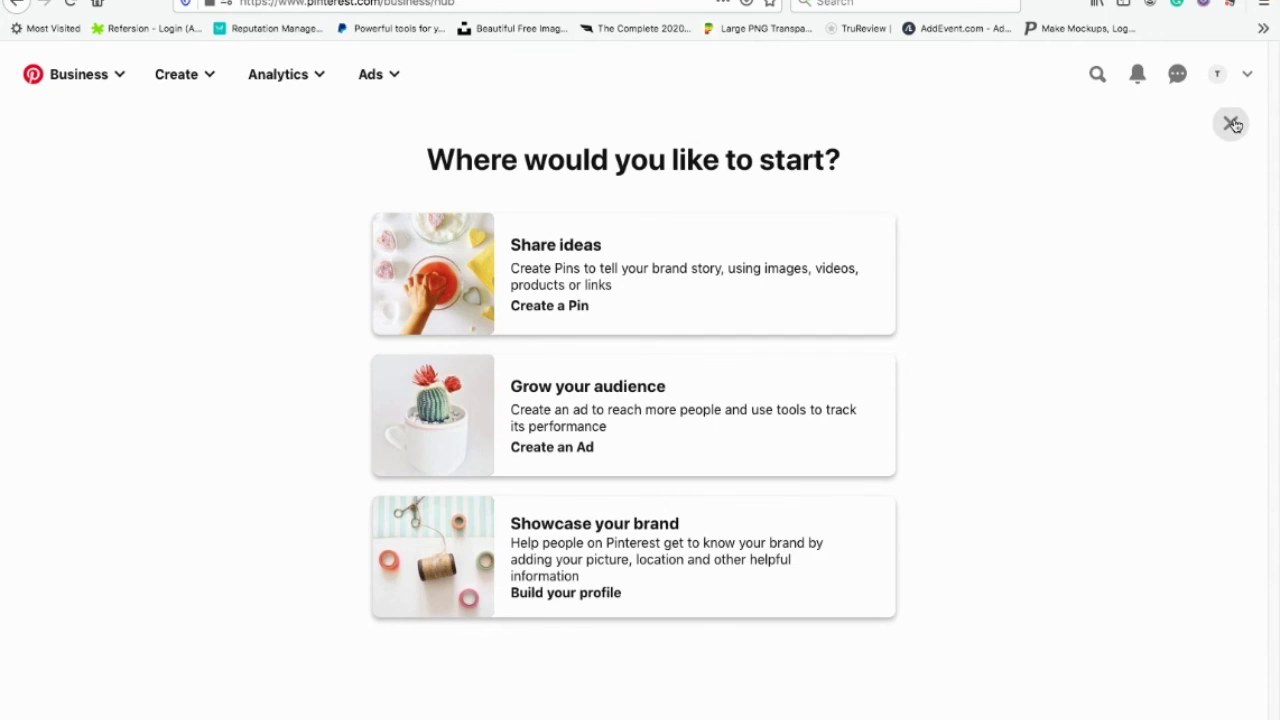